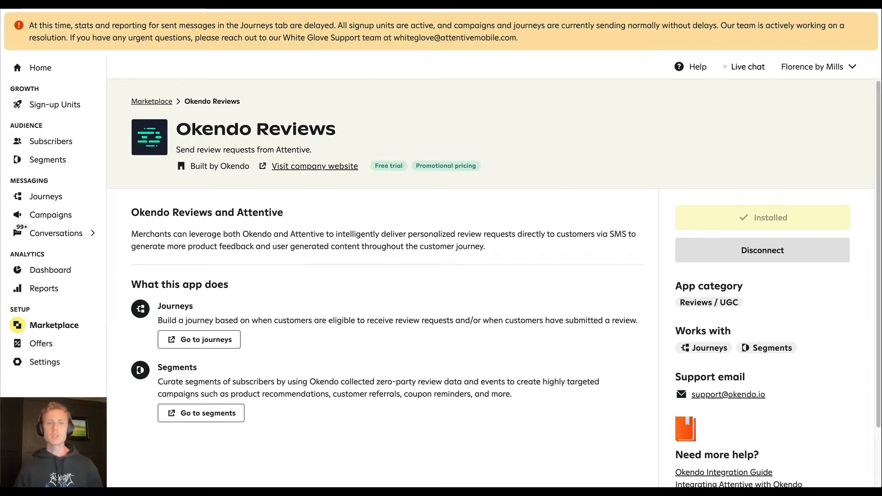
Step: Start a new segment from the Segments page, with a condition based on a subscriber's characteristics
key(ctrl+Tab)
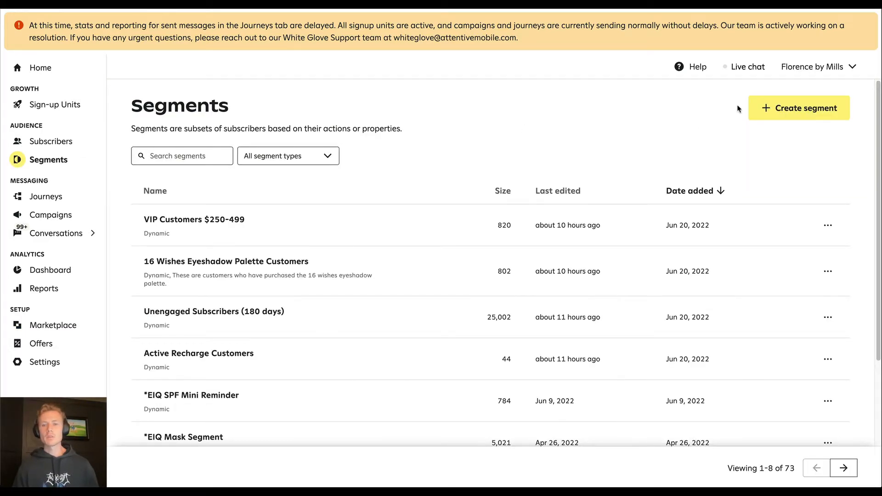
click(766, 111)
click(544, 167)
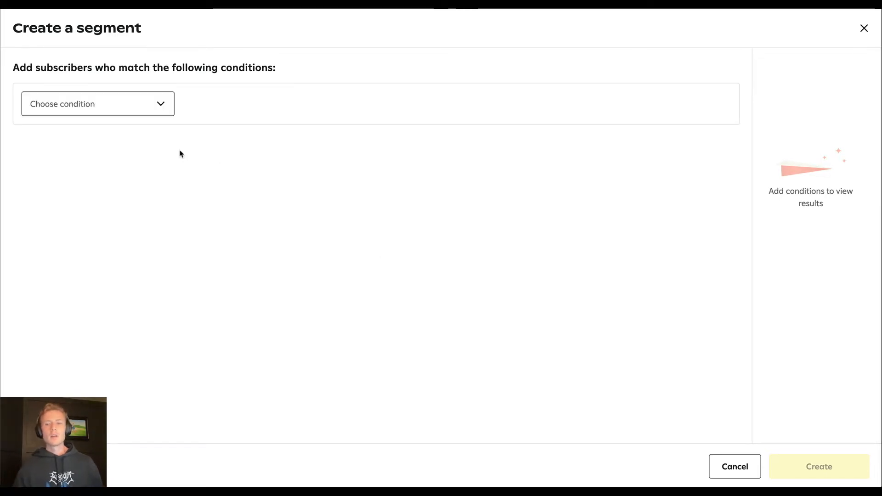
click(143, 106)
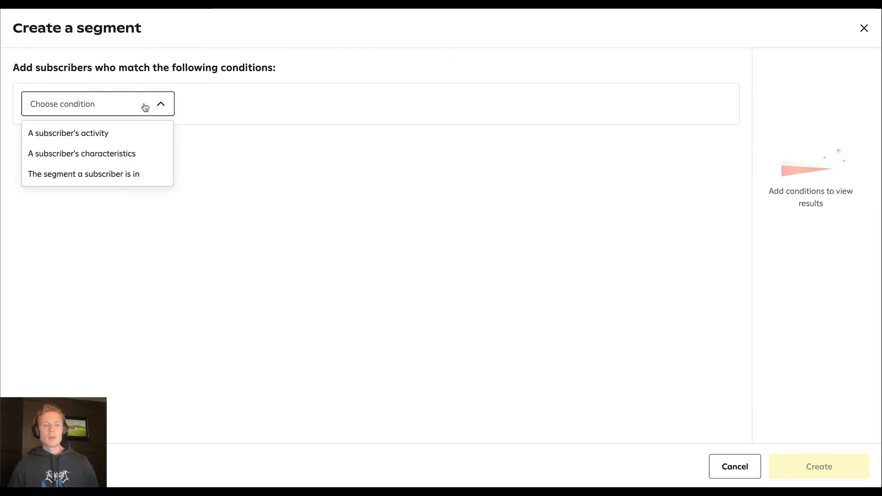
click(124, 154)
click(124, 142)
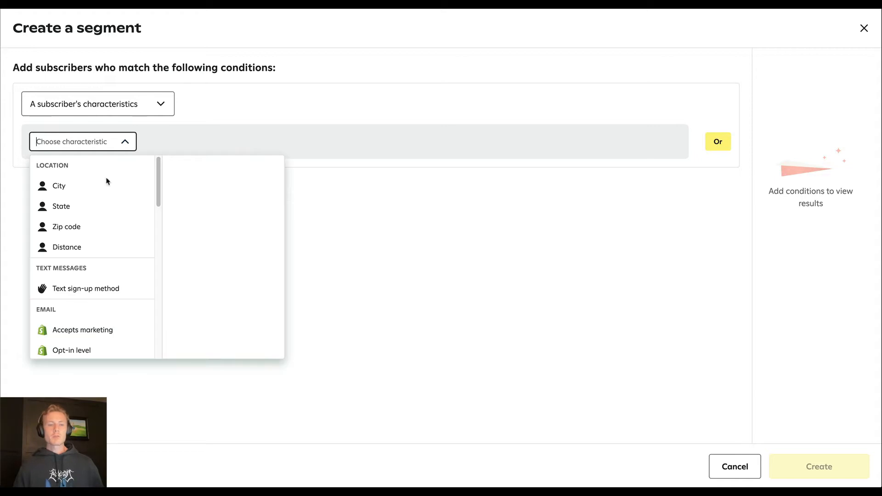
Step: Look through the Okendo custom attributes and choose Okendo Skin Type as the condition's characteristic
scroll(106, 183, down, 10)
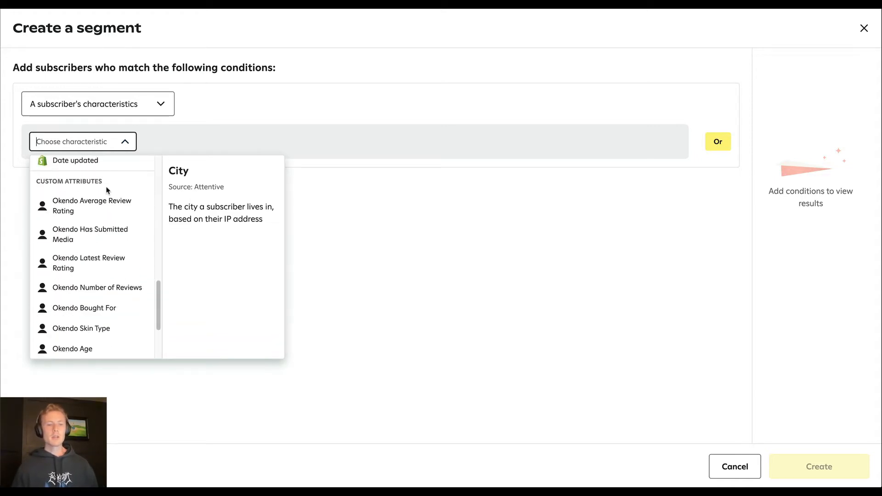
scroll(106, 190, down, 1)
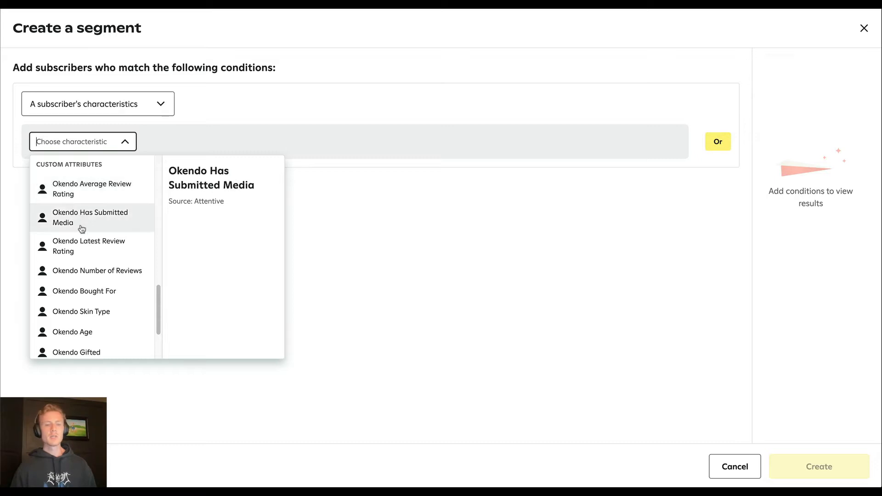
scroll(76, 243, down, 2)
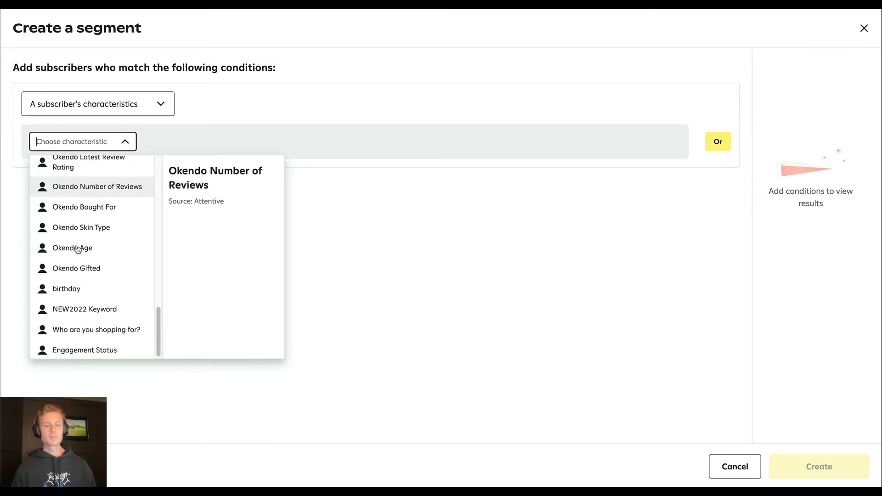
scroll(77, 237, up, 2)
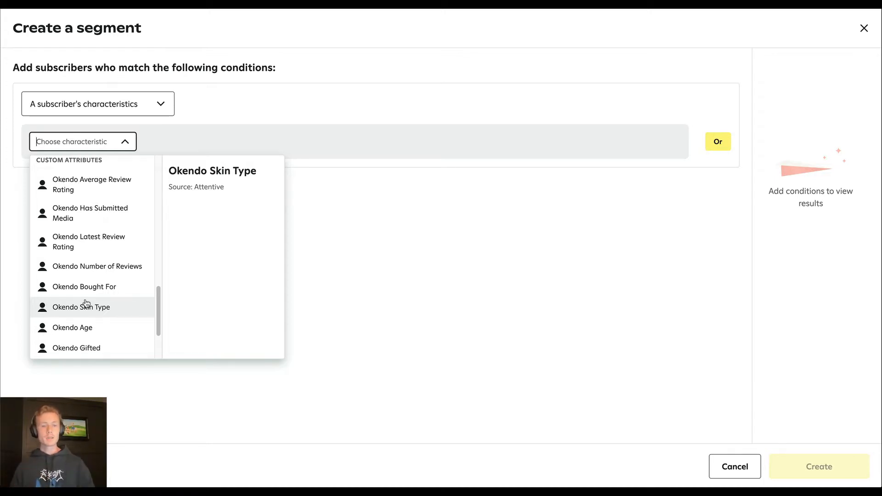
scroll(85, 304, down, 1)
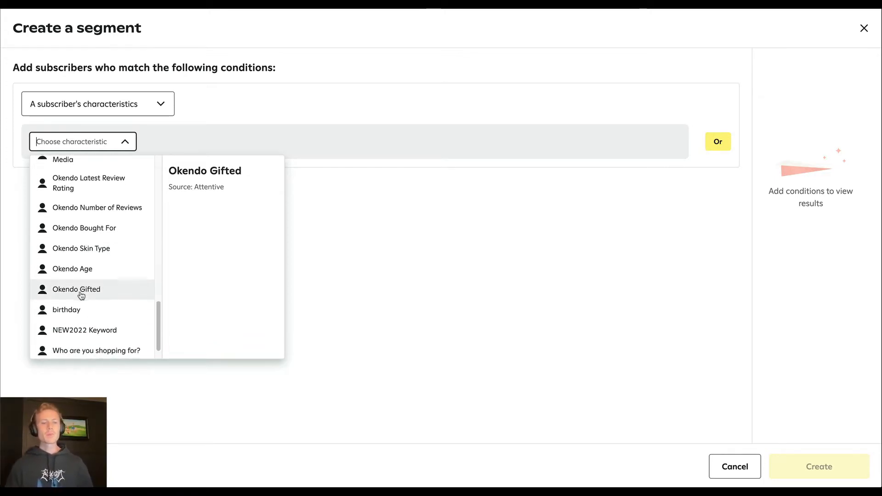
click(85, 255)
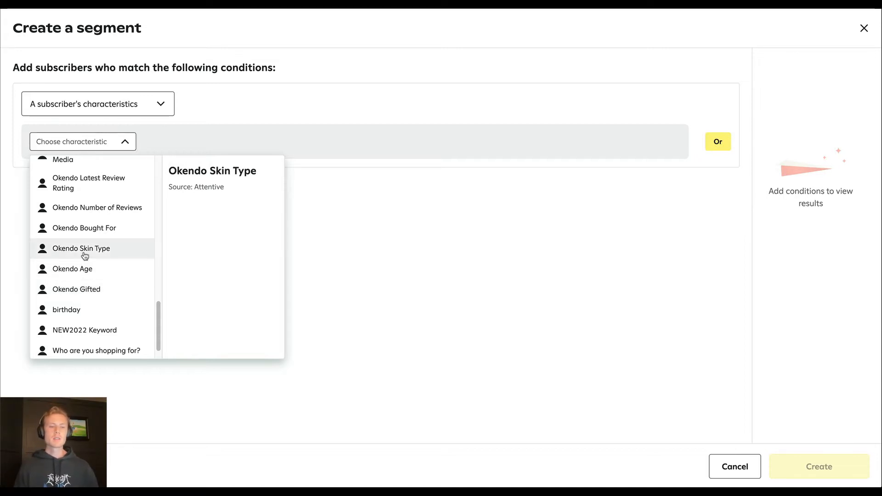
Step: Set the Okendo Skin Type condition to match the value "Dry Skin" with the Is operator
click(230, 142)
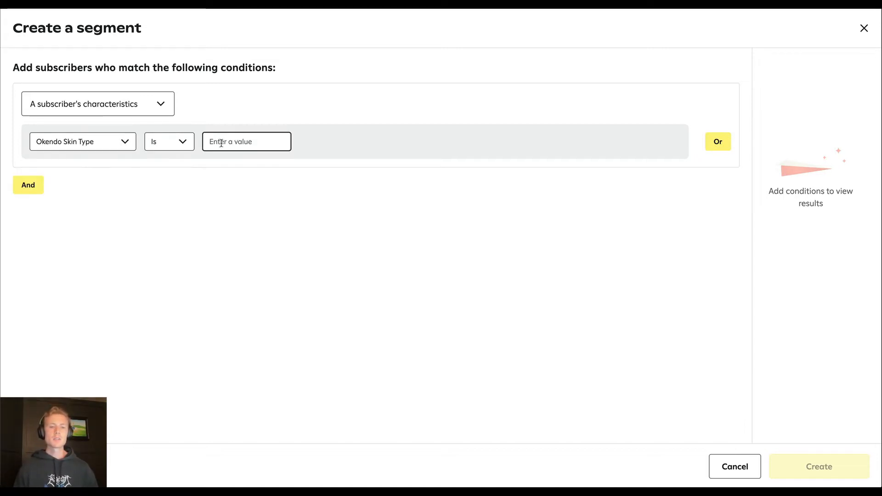
click(183, 142)
click(236, 142)
text(Dr)
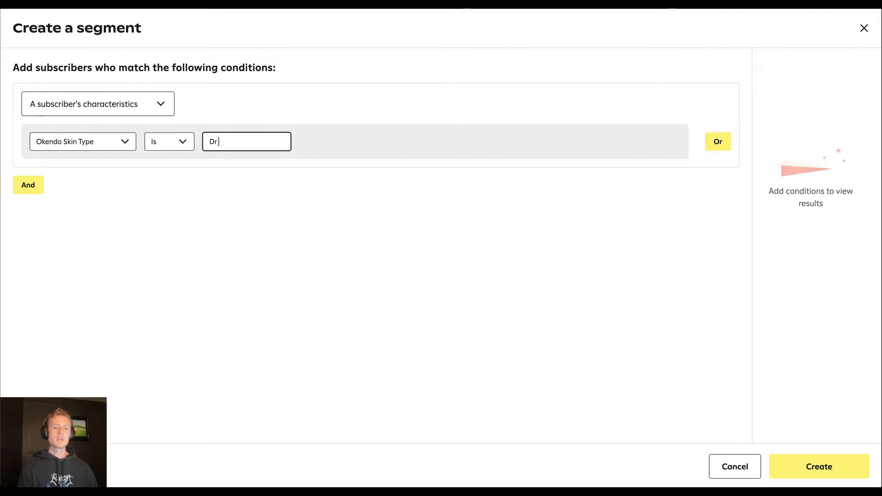
text(y Skin)
click(202, 192)
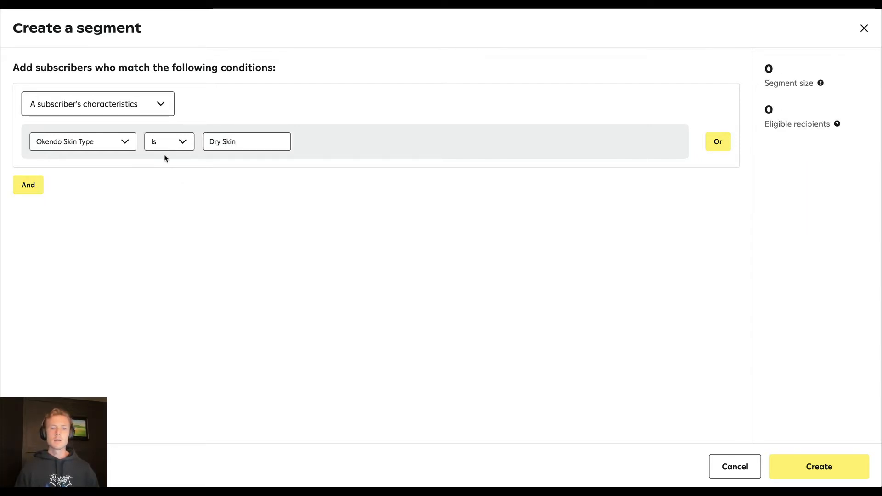
Step: Add an empty And condition and shorten the Okendo Skin Type value to "Dry"
click(29, 184)
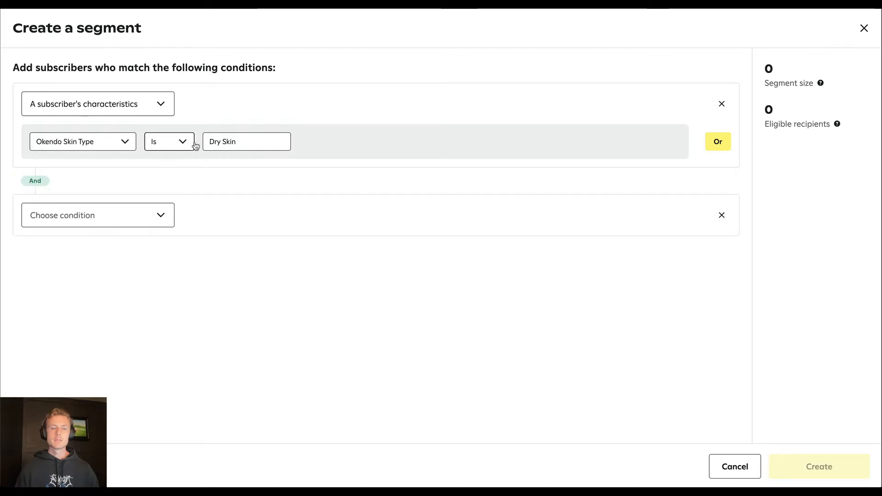
double_click(225, 141)
key(BackSpace)
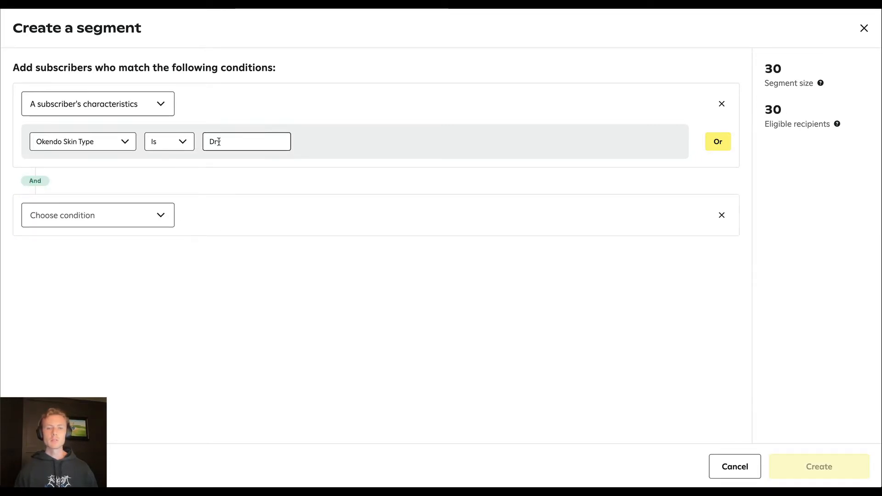
Step: Base the And condition on a subscriber's characteristics, using the Okendo Latest Review Rating attribute
click(118, 214)
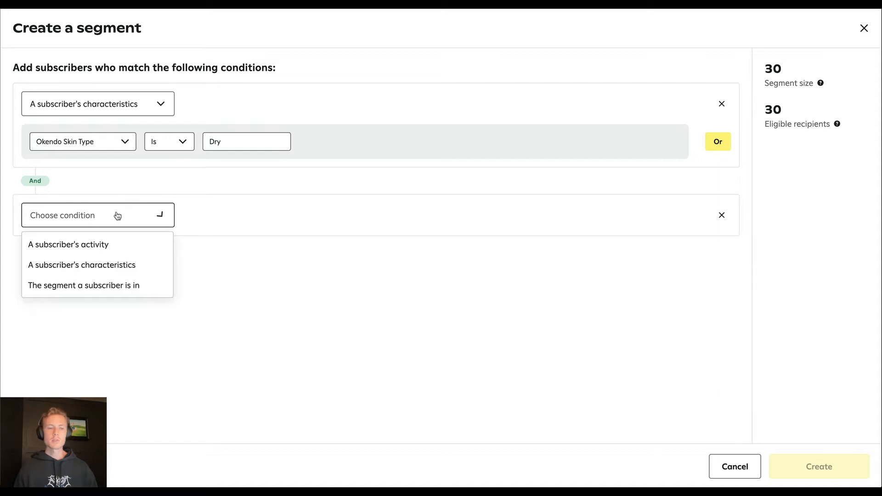
click(87, 260)
click(89, 253)
scroll(77, 319, down, 5)
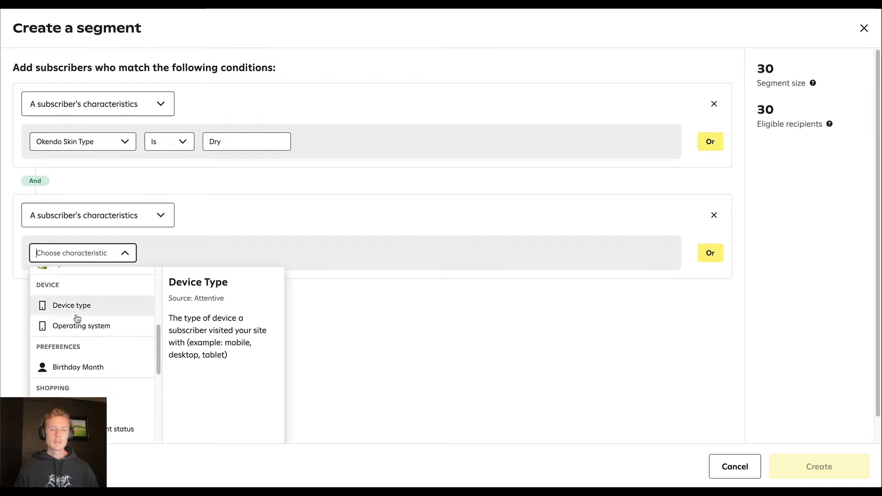
scroll(77, 317, down, 5)
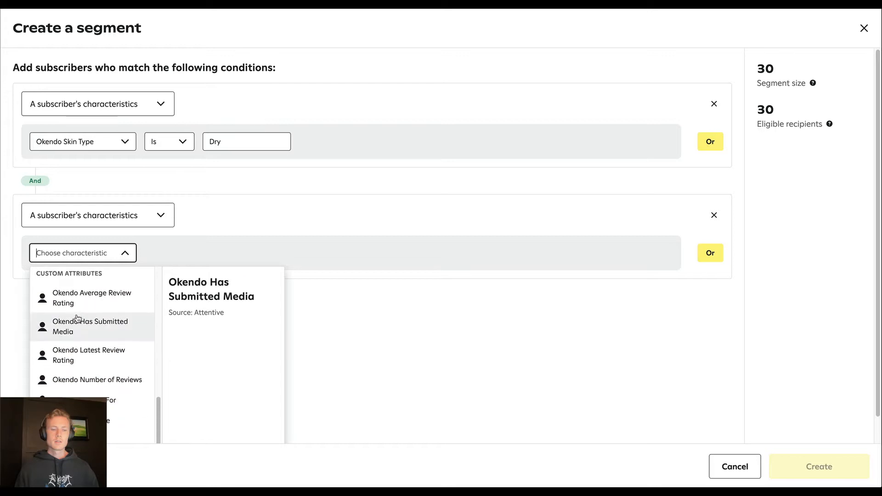
click(85, 352)
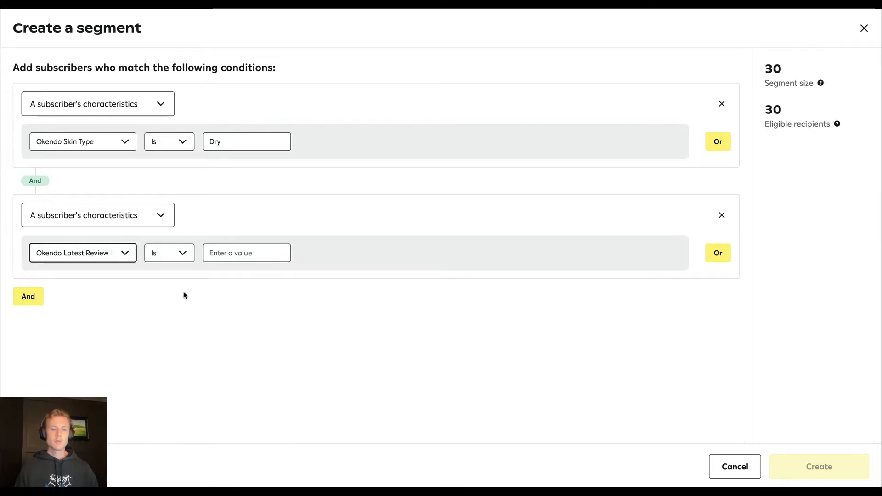
Step: Require the Okendo Latest Review Rating to be 5, keeping the Is operator
click(239, 254)
click(181, 258)
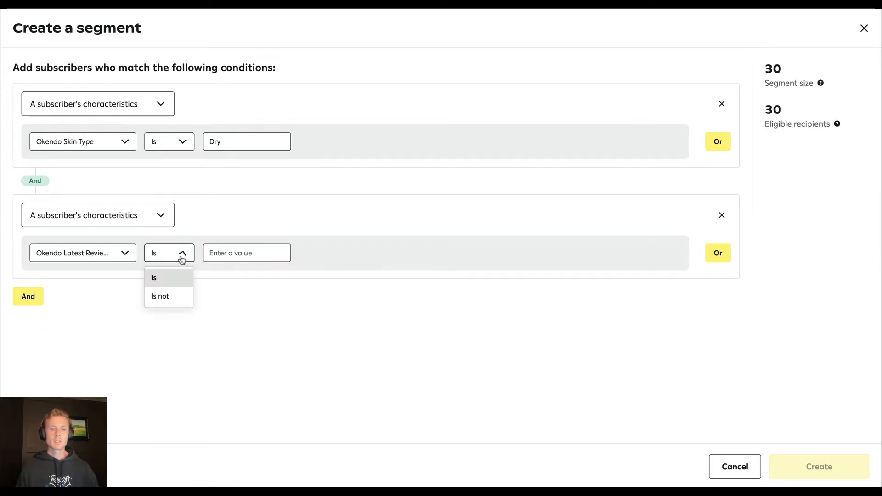
click(227, 261)
text(5)
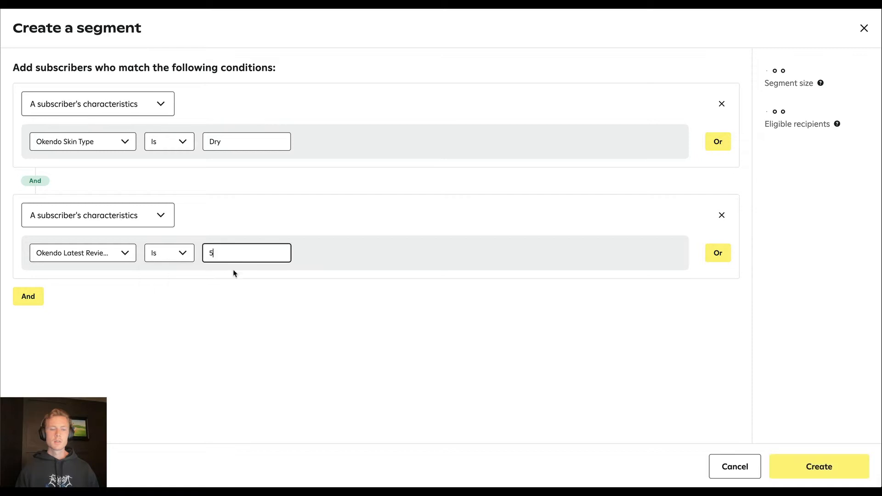
click(202, 311)
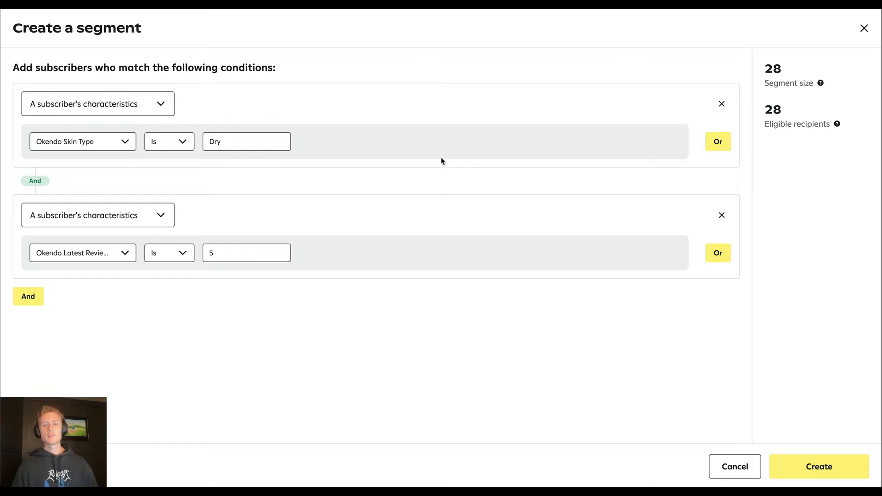
Step: Remove the Okendo Skin Type condition and set the Okendo Latest Review Rating value to 1
click(722, 104)
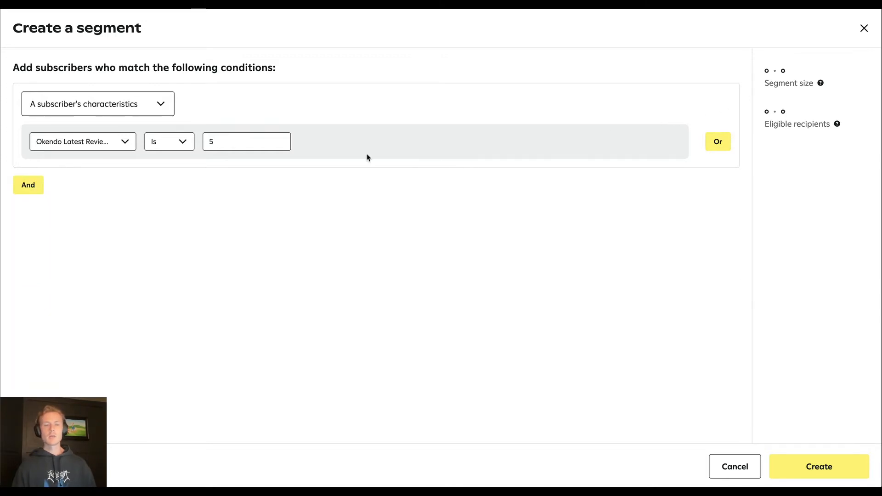
key(BackSpace)
text(1)
click(283, 180)
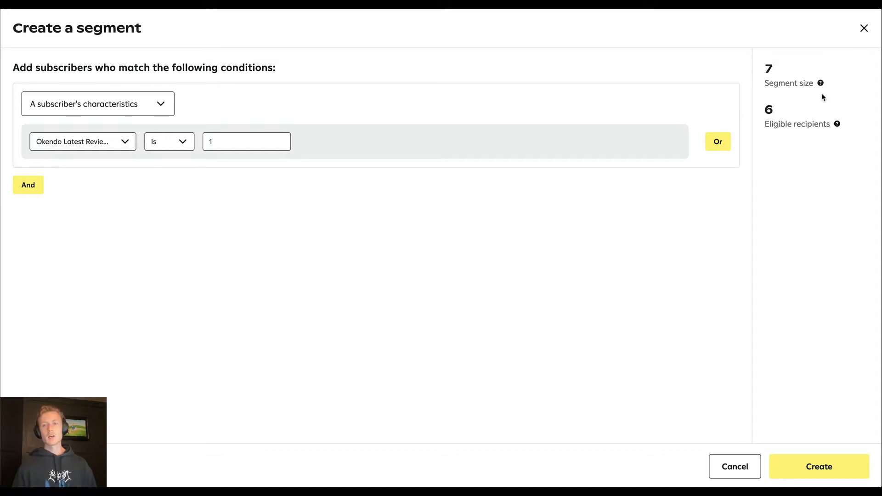
click(270, 142)
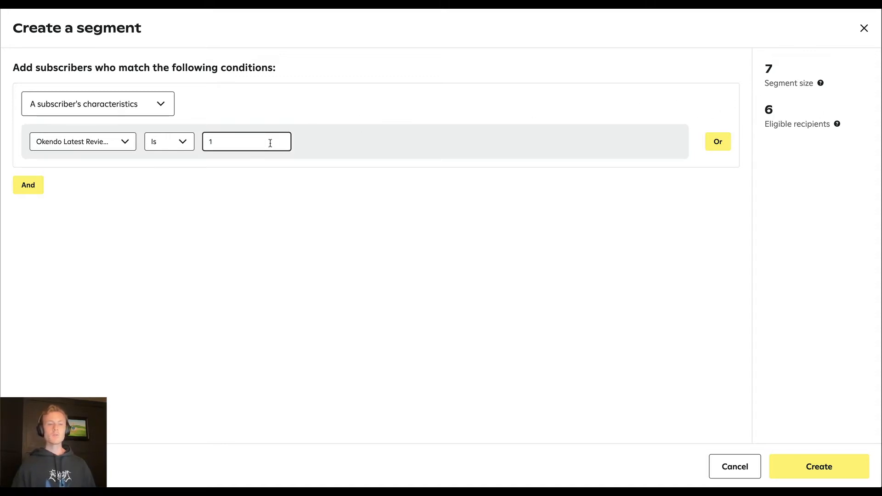
Step: Add an Or condition on a subscriber's characteristics where Okendo Latest Review Rating is 2
click(717, 142)
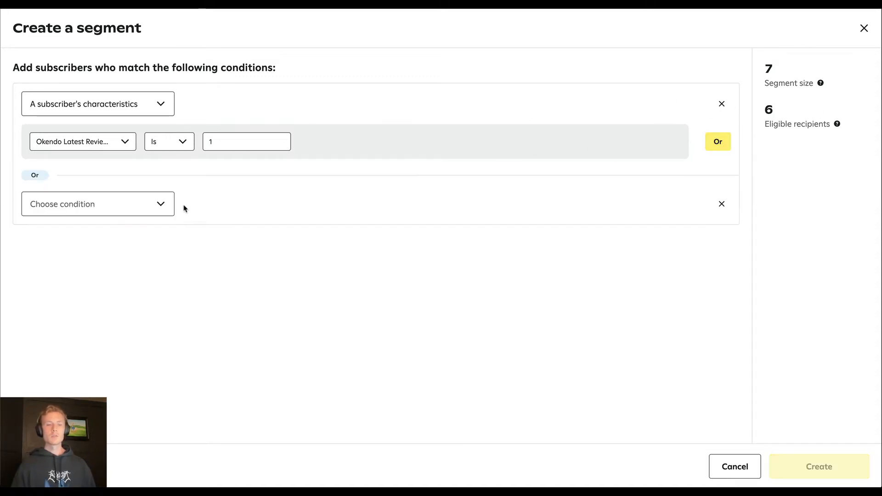
click(112, 211)
click(97, 252)
click(104, 242)
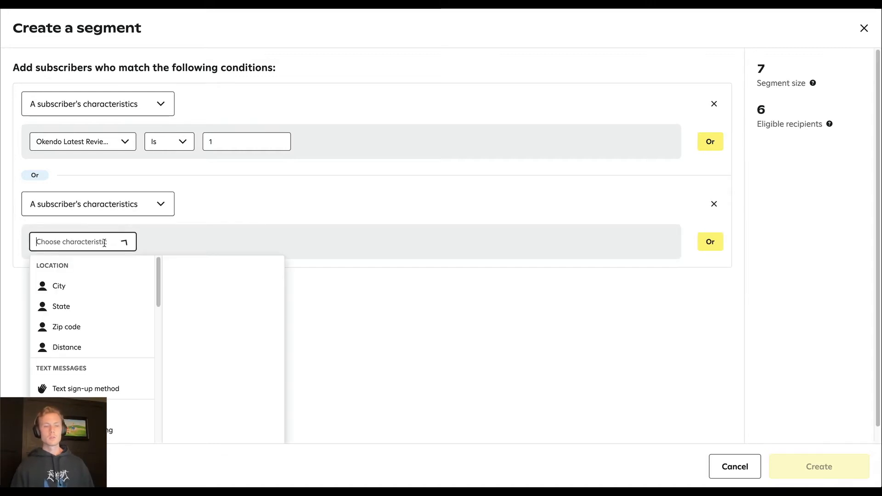
text(latest)
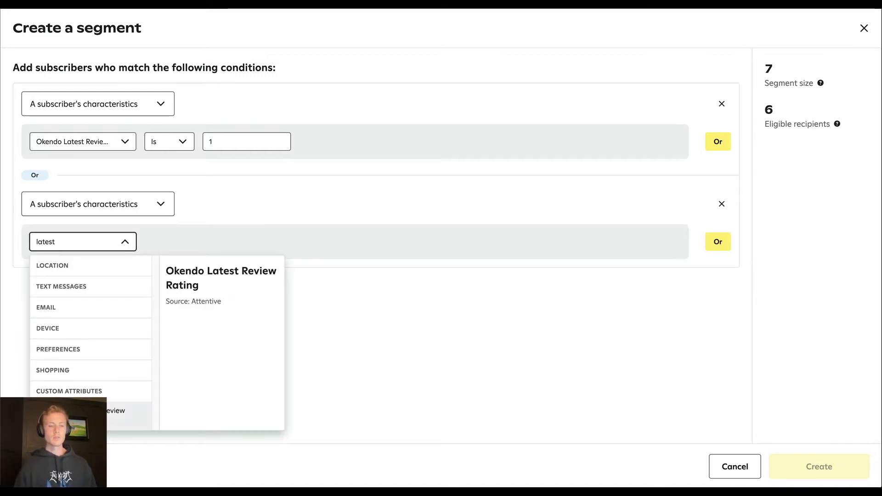
click(94, 414)
click(216, 241)
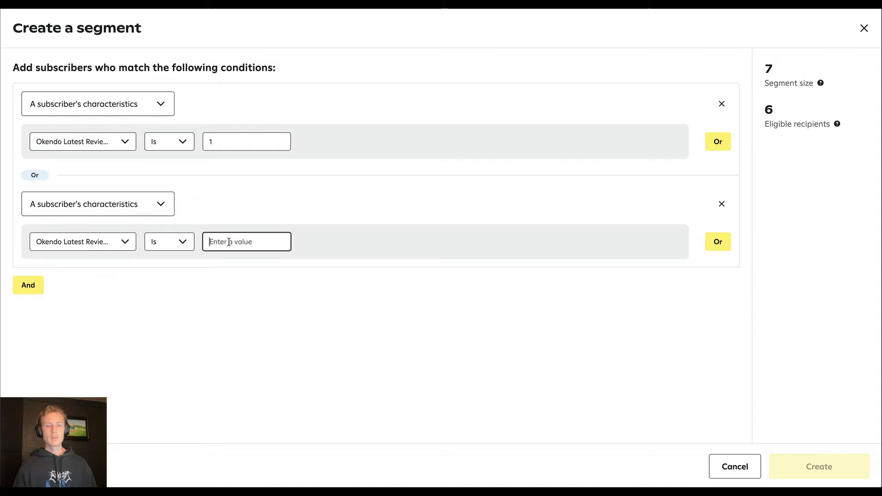
text(2)
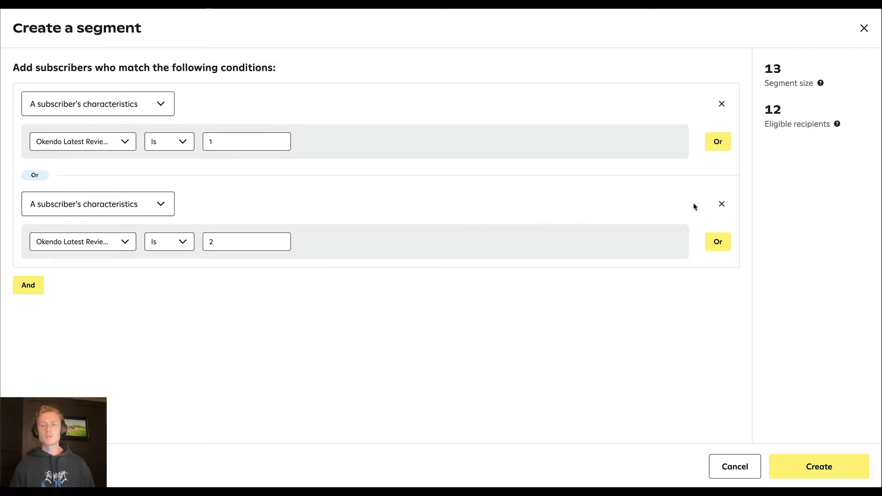
Step: Remove the Or condition and change the remaining one to a subscriber's activity, Okendo Review Created
click(720, 203)
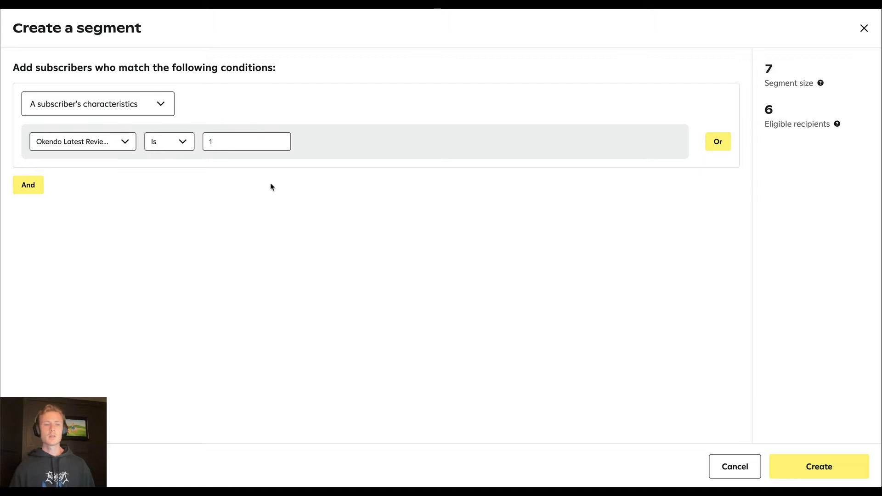
click(134, 108)
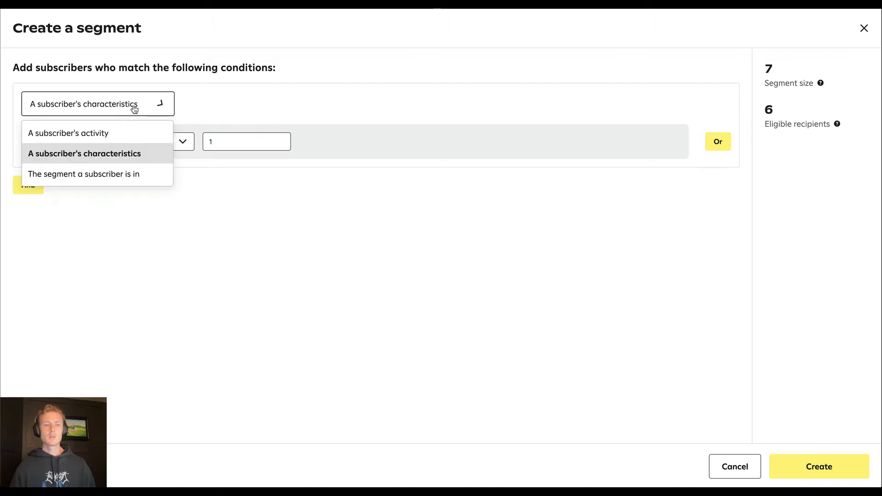
click(107, 134)
scroll(102, 212, down, 10)
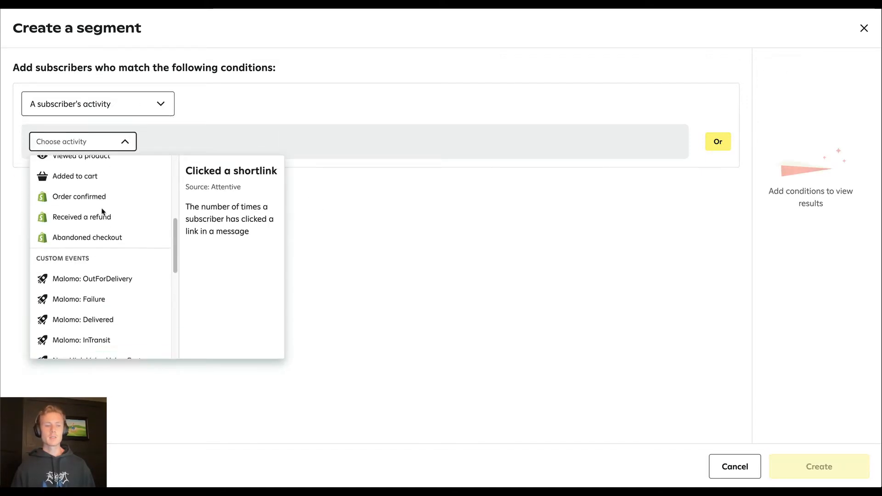
scroll(103, 212, down, 5)
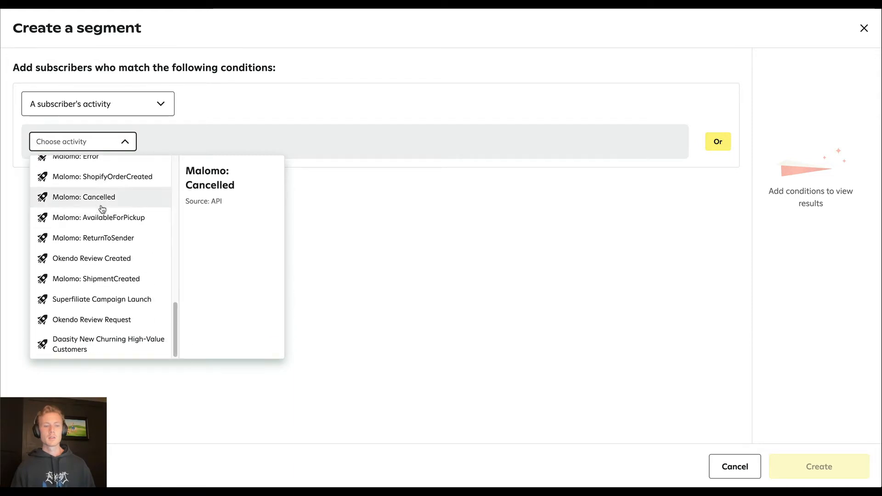
click(97, 259)
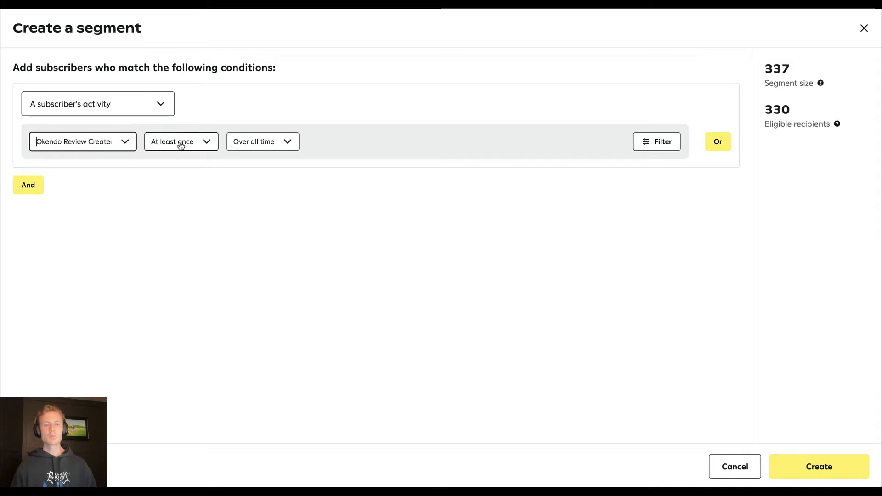
Step: Add a filter on the Product Name property to the Okendo Review Created activity condition
click(641, 144)
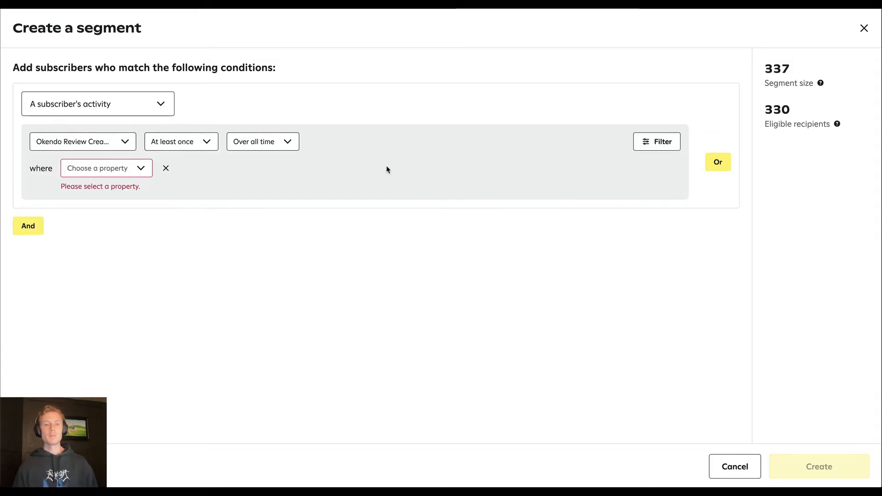
click(137, 169)
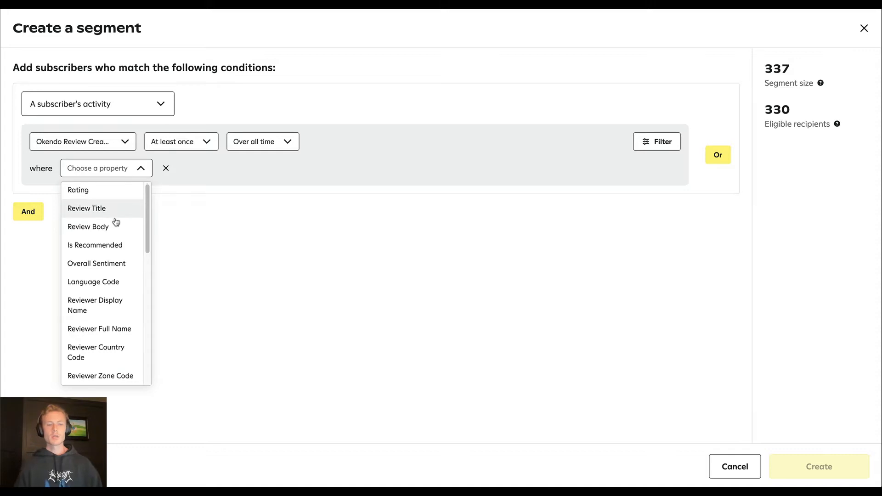
scroll(115, 222, down, 8)
scroll(116, 222, down, 3)
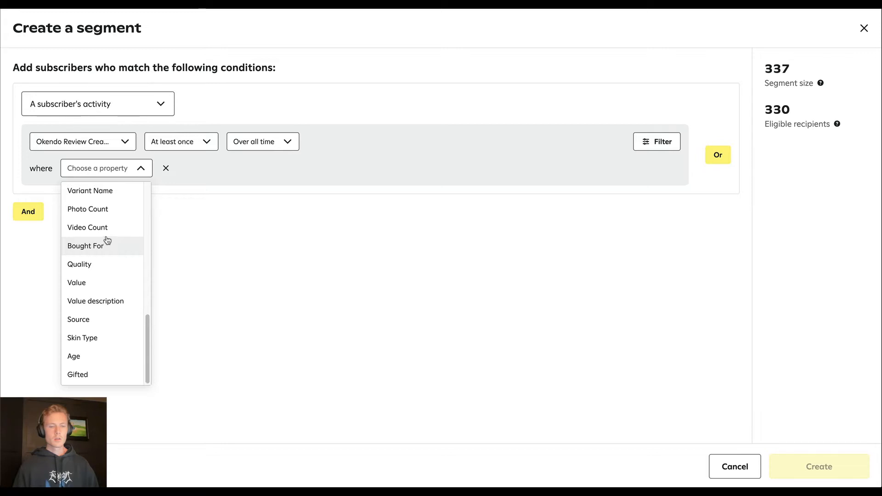
scroll(108, 237, up, 3)
click(109, 228)
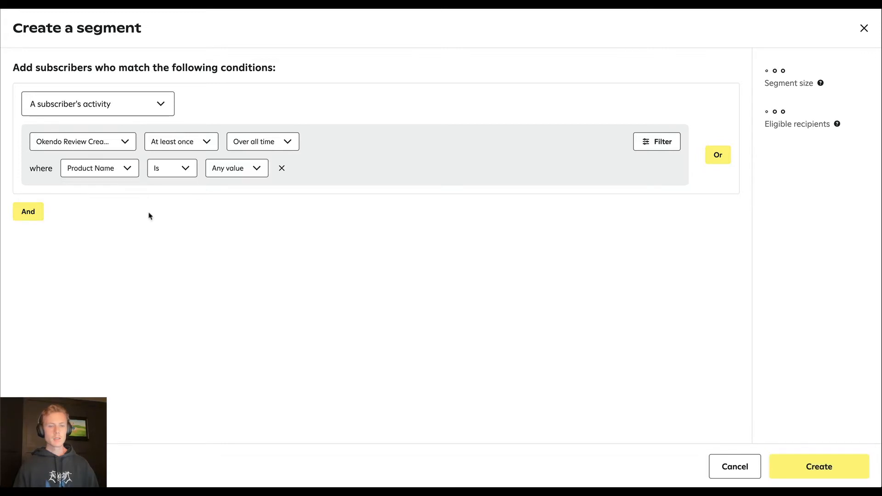
Step: Require the Product Name to be a specific value, keeping the Is operator, and enter "Set"
click(240, 170)
click(236, 221)
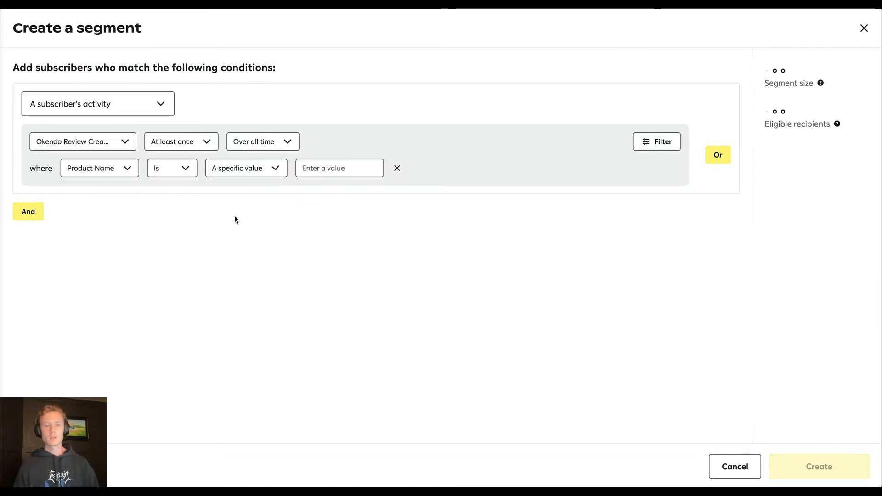
click(306, 169)
click(193, 174)
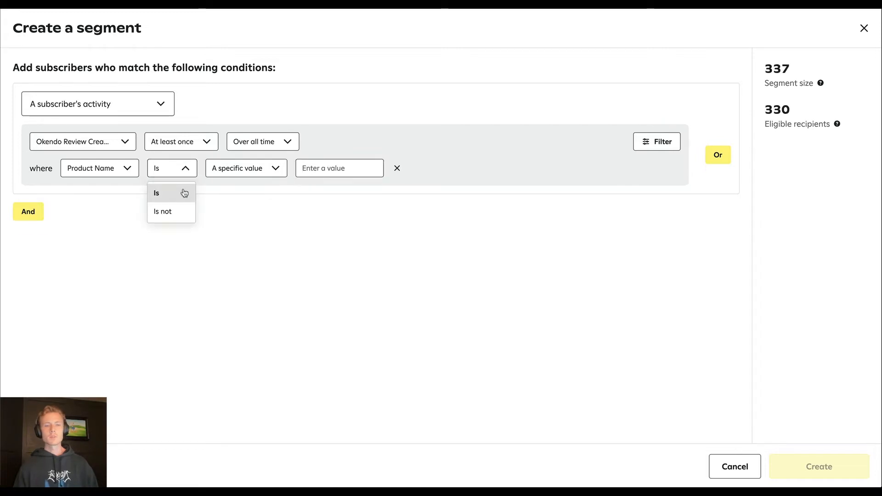
click(183, 192)
click(313, 170)
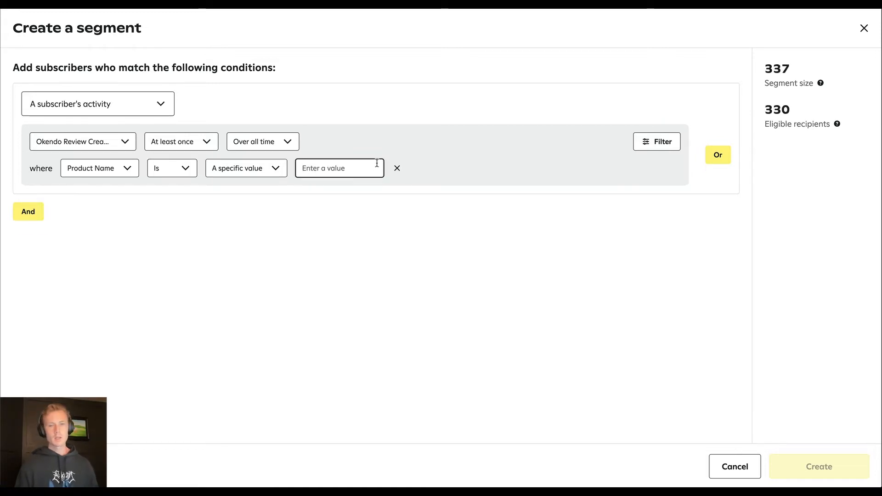
text(Set)
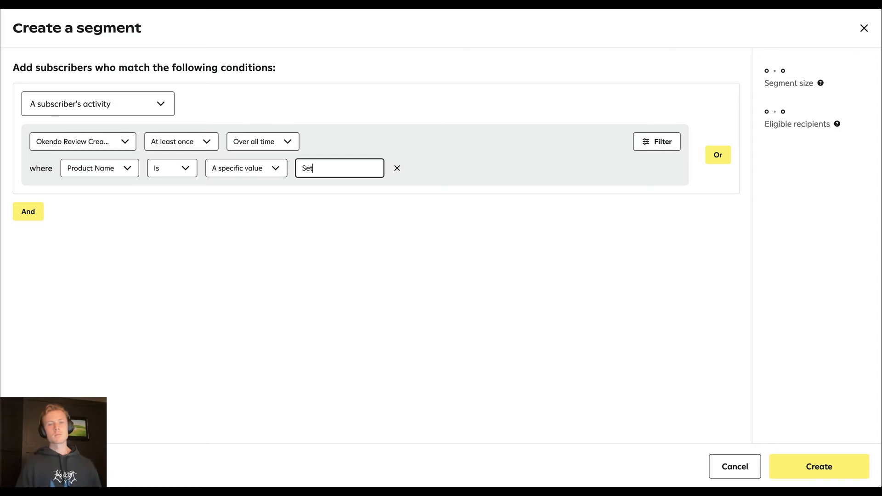
Step: Clear the Product Name value and change the filter property to ProductID
click(327, 238)
click(329, 170)
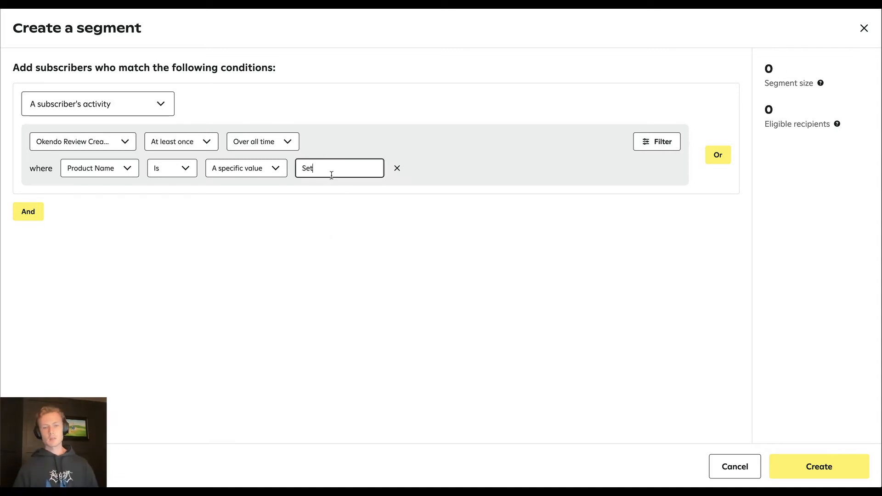
double_click(332, 171)
key(BackSpace)
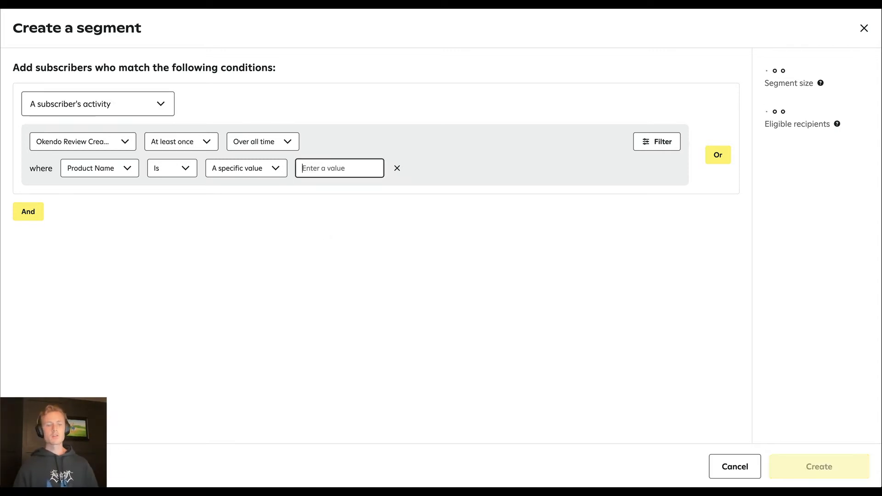
click(173, 169)
click(125, 173)
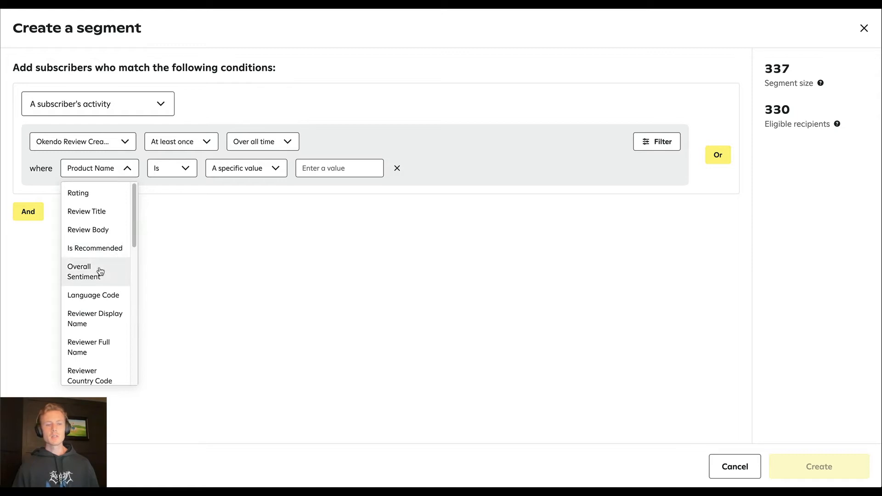
scroll(101, 271, down, 5)
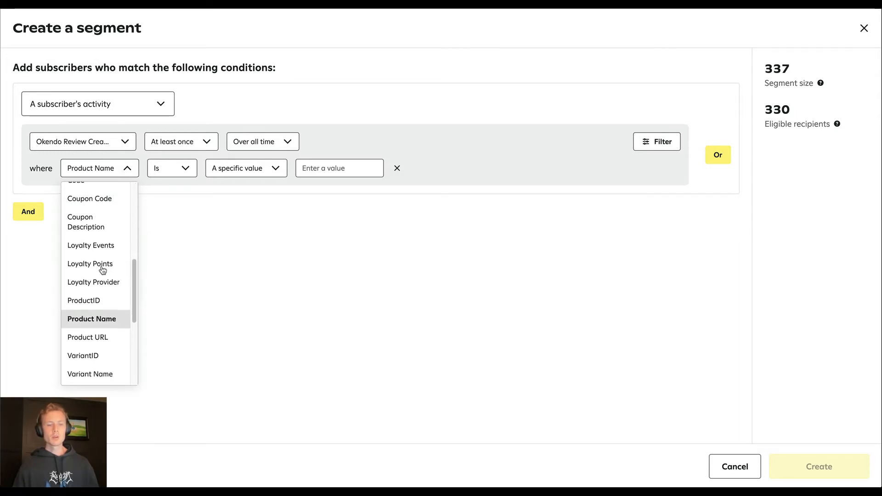
scroll(102, 269, down, 4)
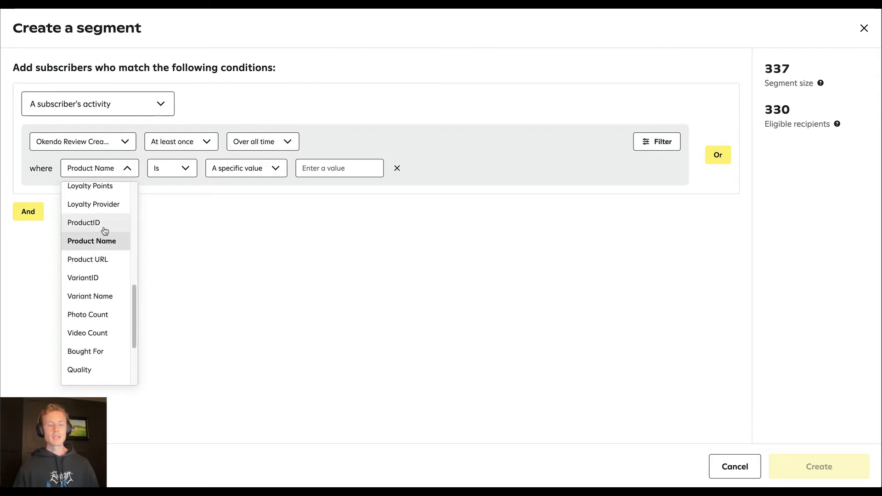
click(104, 230)
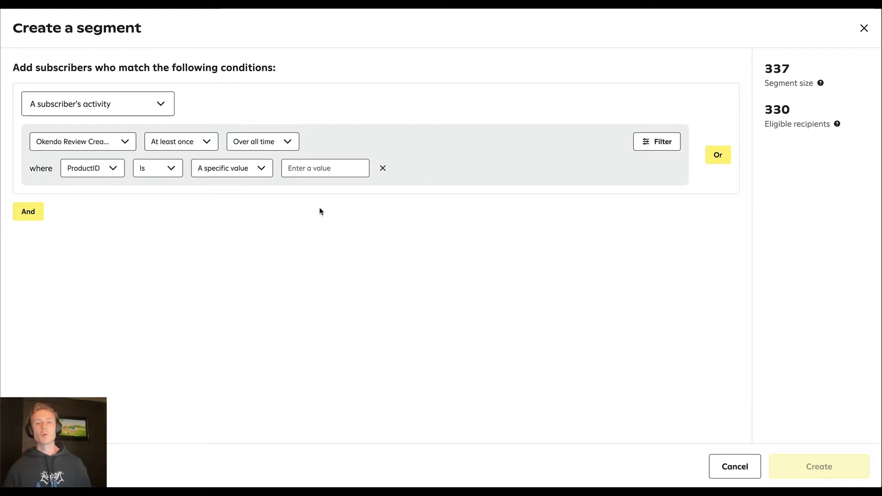
click(322, 173)
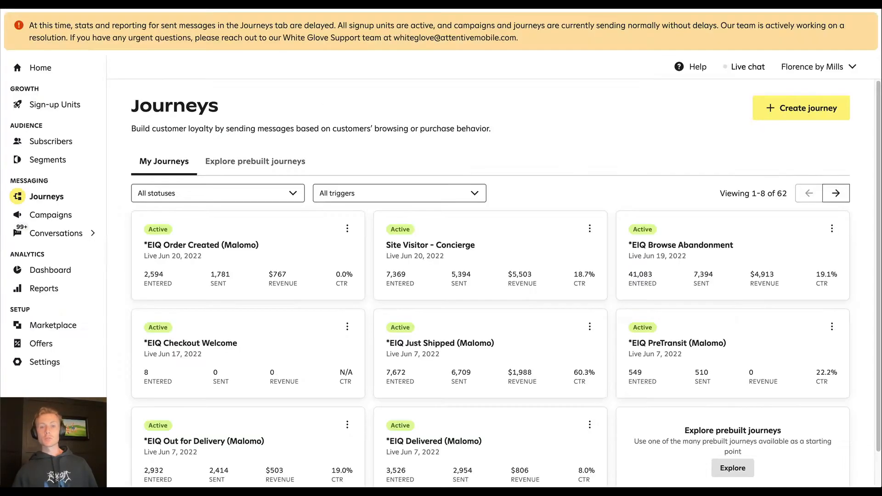
Step: Create a journey from scratch using the Okendo Reviews trigger Okendo - Review Created
click(797, 104)
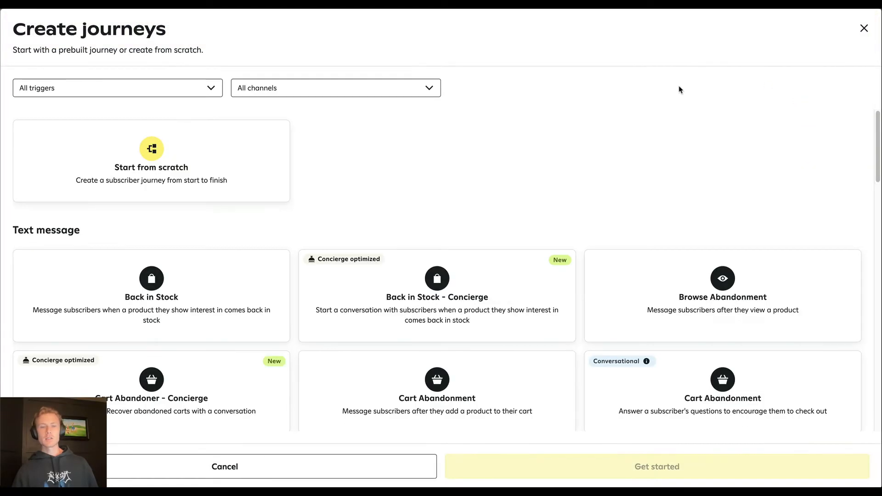
click(237, 137)
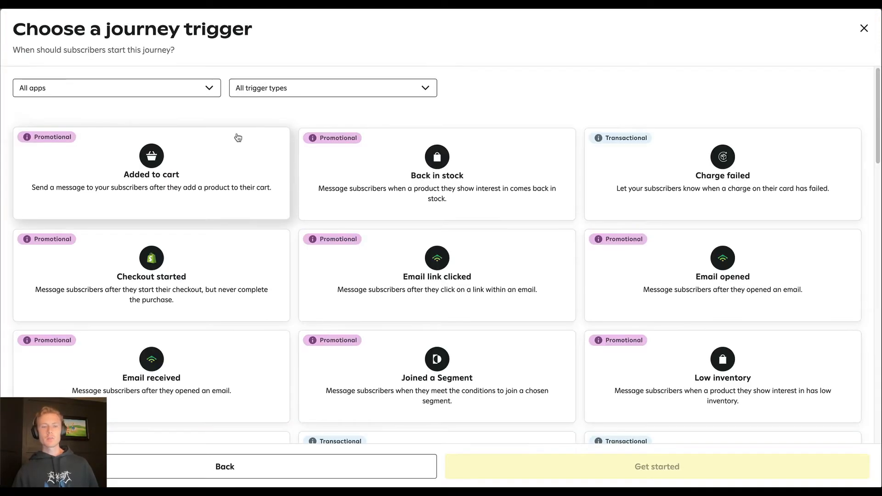
click(202, 90)
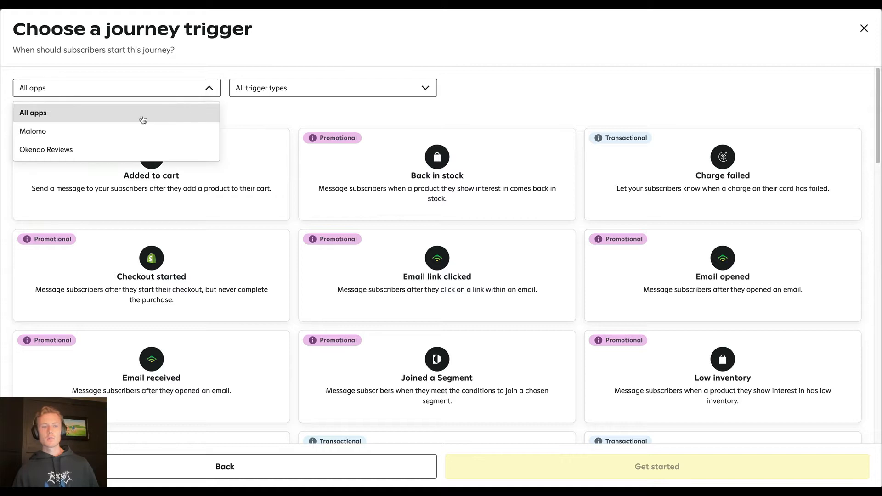
click(72, 149)
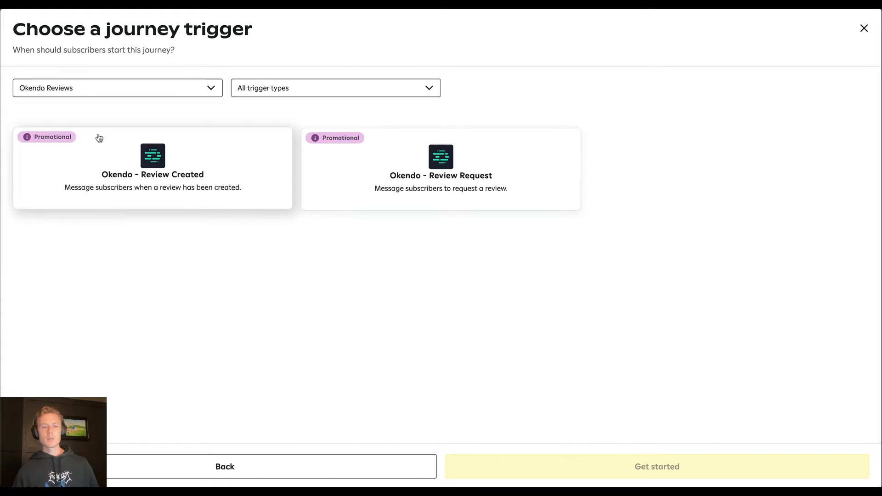
click(200, 178)
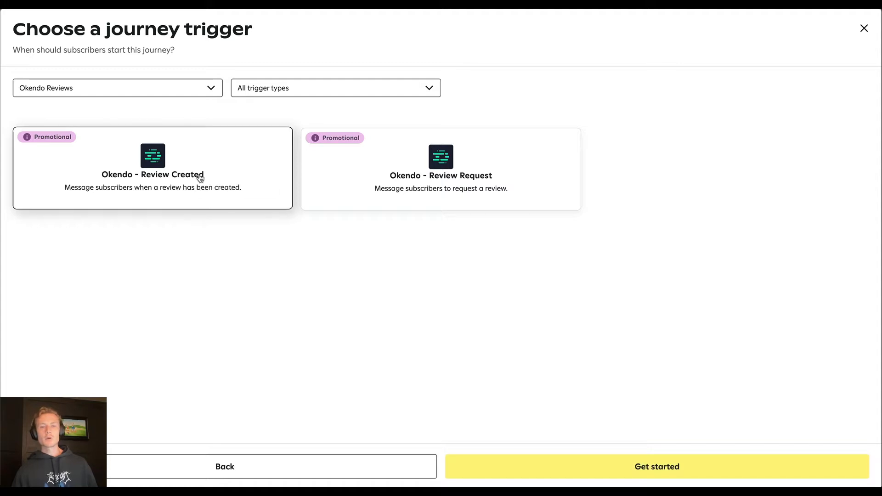
click(526, 461)
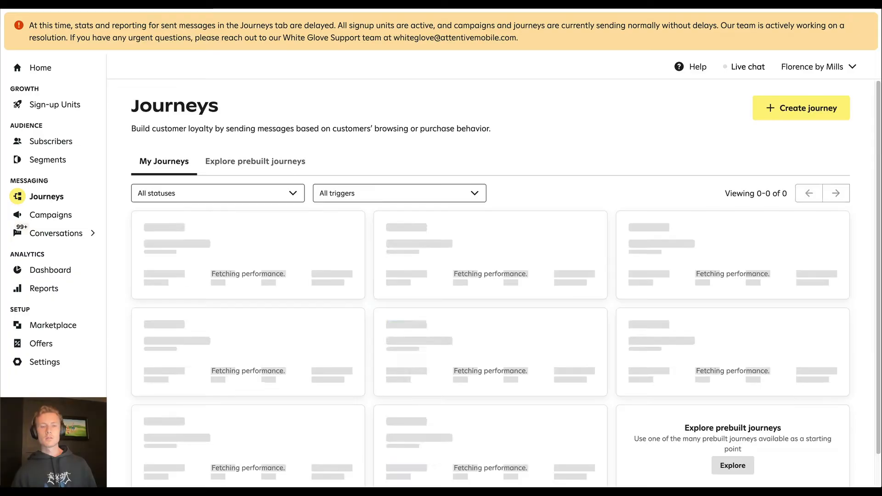
Step: Create another journey from scratch, limiting the triggers to Okendo Reviews and choosing Okendo - Review Request
click(786, 102)
click(184, 91)
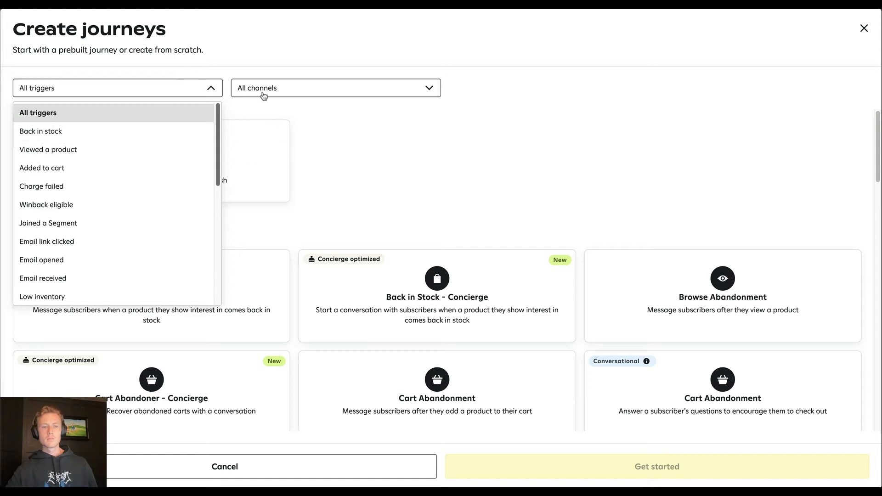
click(283, 91)
click(146, 147)
click(138, 95)
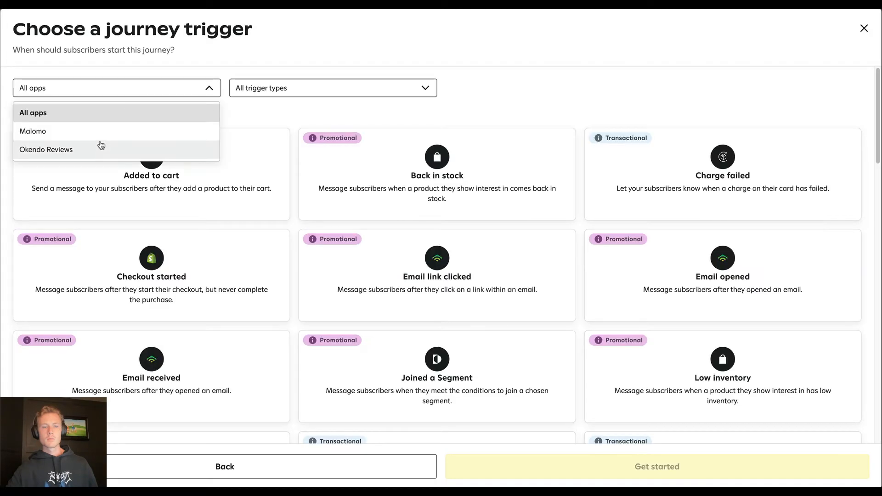
click(100, 146)
click(485, 194)
click(583, 461)
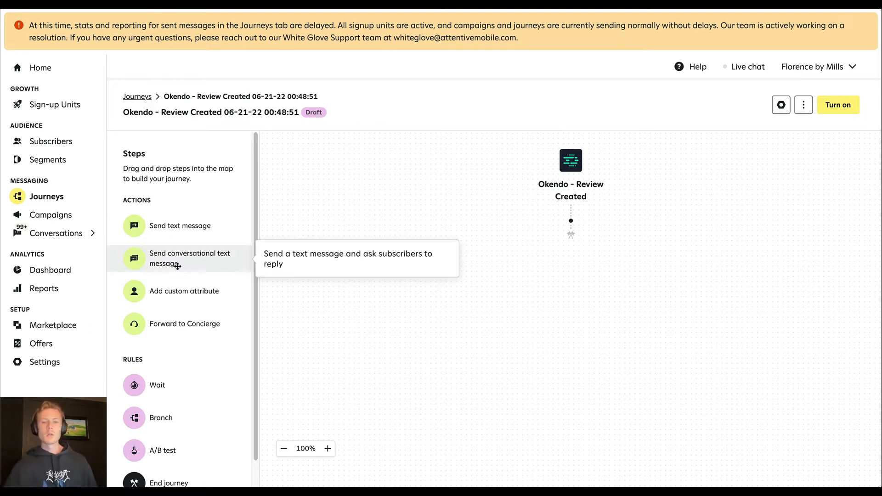
Step: Add a Branch step directly after the Okendo - Review Created trigger
scroll(178, 266, down, 1)
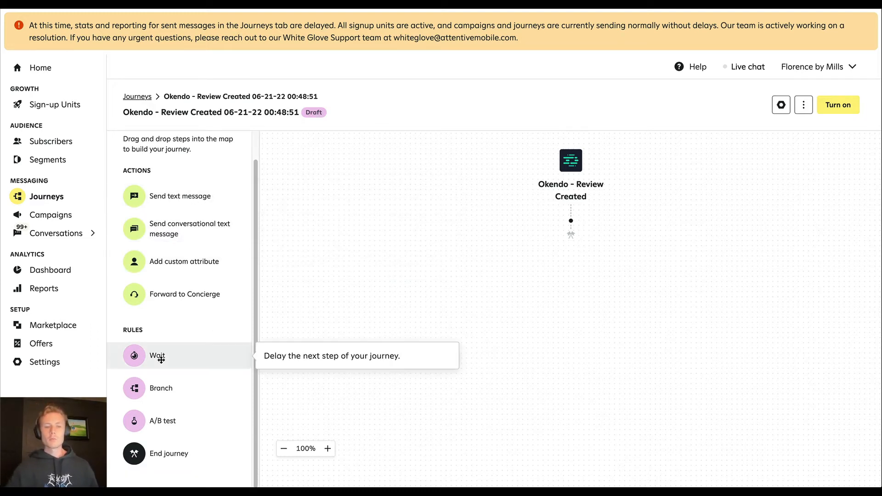
click(571, 224)
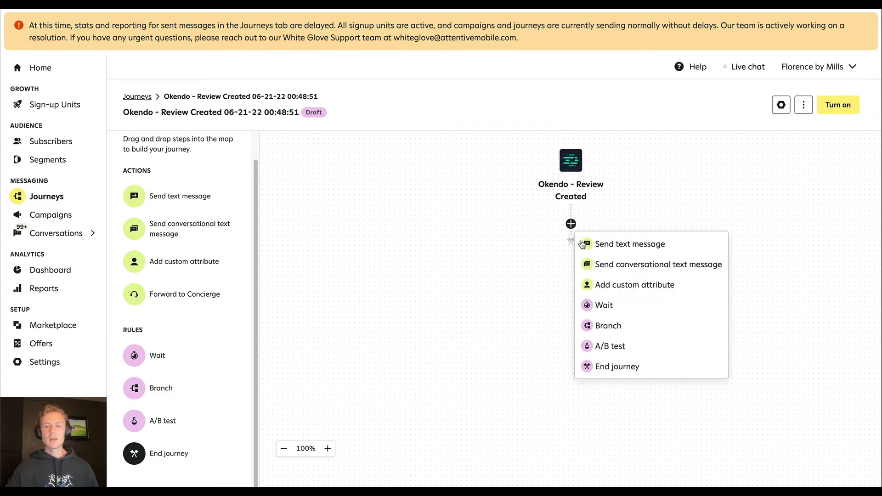
click(593, 325)
Step: Base the branch on what action the subscriber has taken and examine the available subscriber actions
click(796, 81)
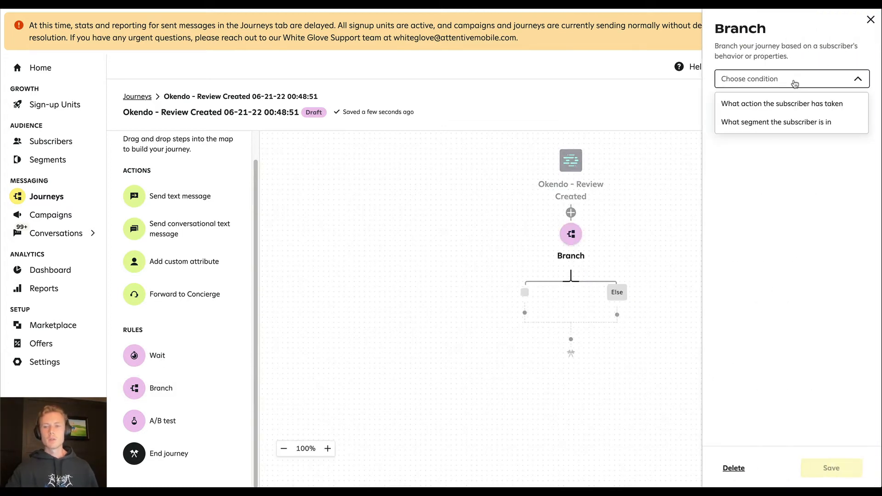
click(798, 104)
click(799, 107)
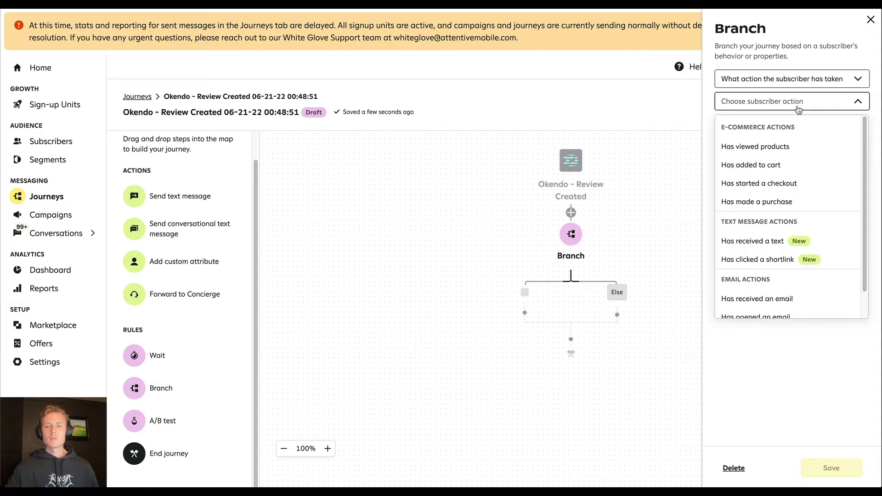
scroll(772, 197, down, 1)
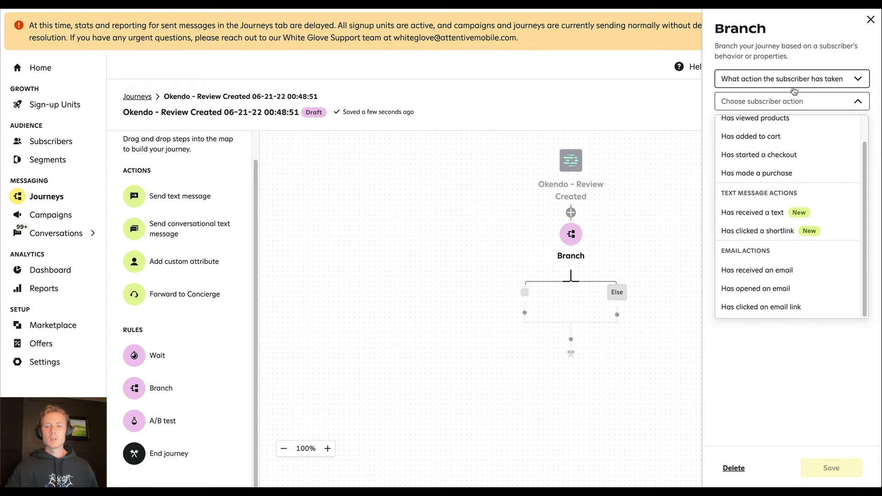
scroll(778, 153, up, 1)
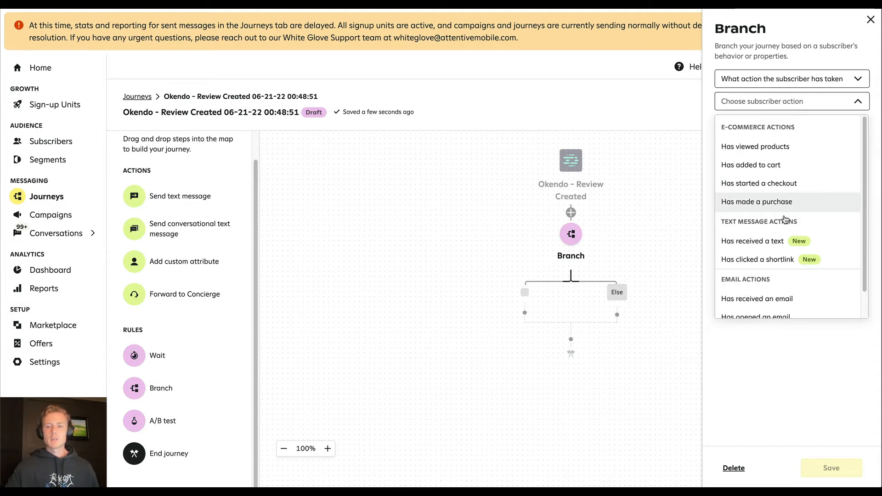
click(779, 102)
Step: Try the branch condition on the subscriber's segment, then return to subscriber actions and look through them again
click(811, 80)
click(783, 120)
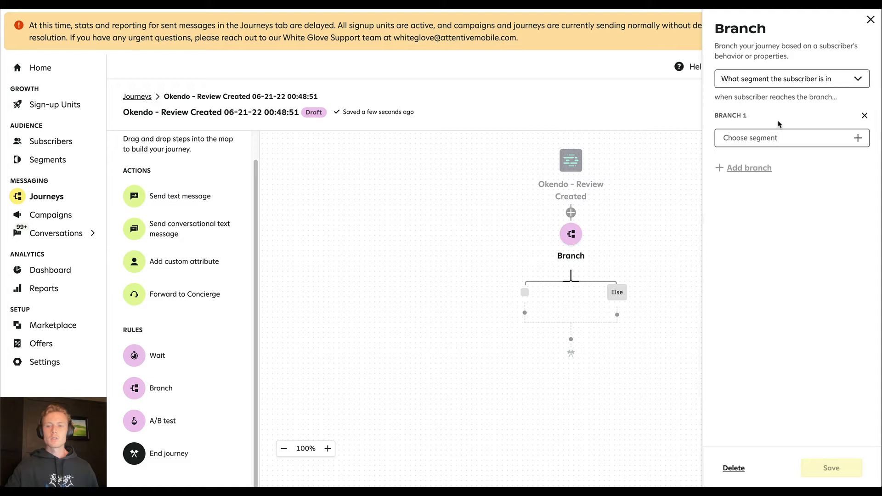
click(783, 79)
click(784, 104)
click(784, 101)
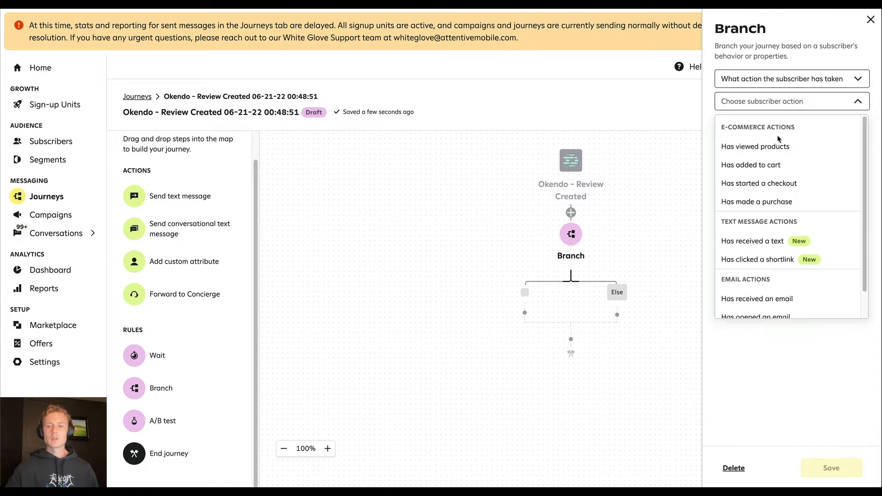
scroll(778, 174, down, 1)
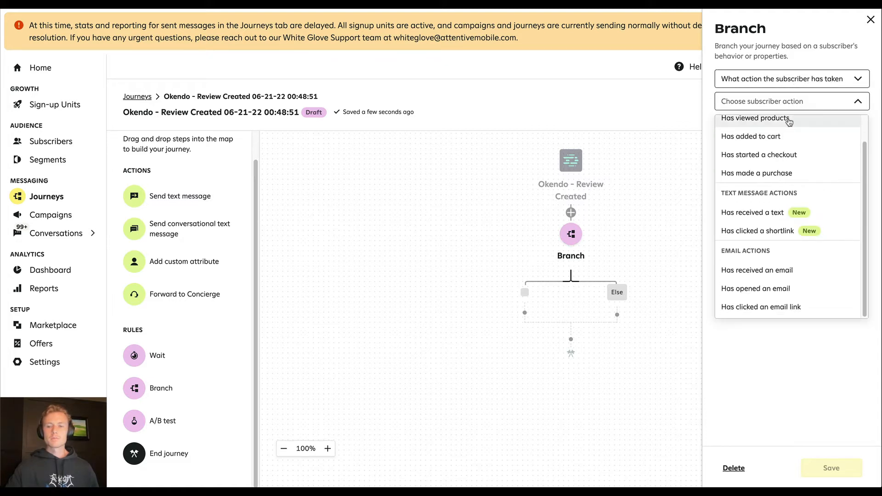
Step: Base the branch on what segment the subscriber is in and start creating a new segment for Branch 1
click(784, 79)
click(784, 79)
click(784, 79)
click(790, 123)
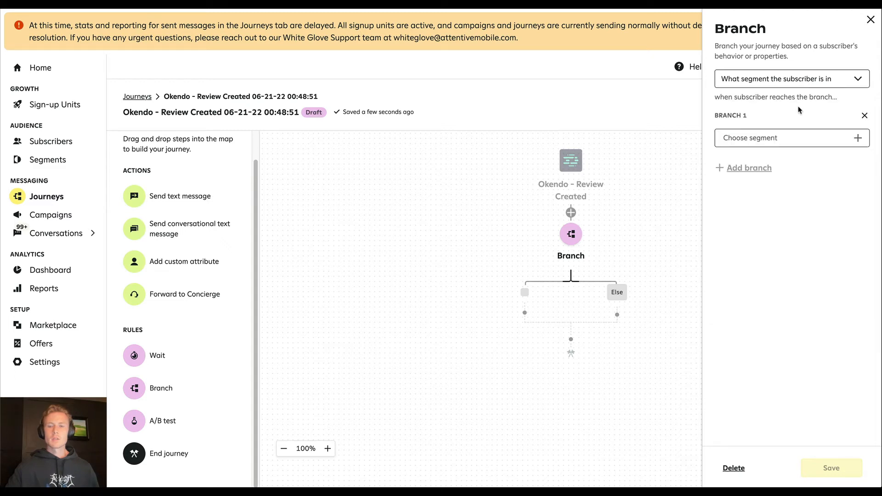
click(785, 138)
scroll(389, 241, down, 3)
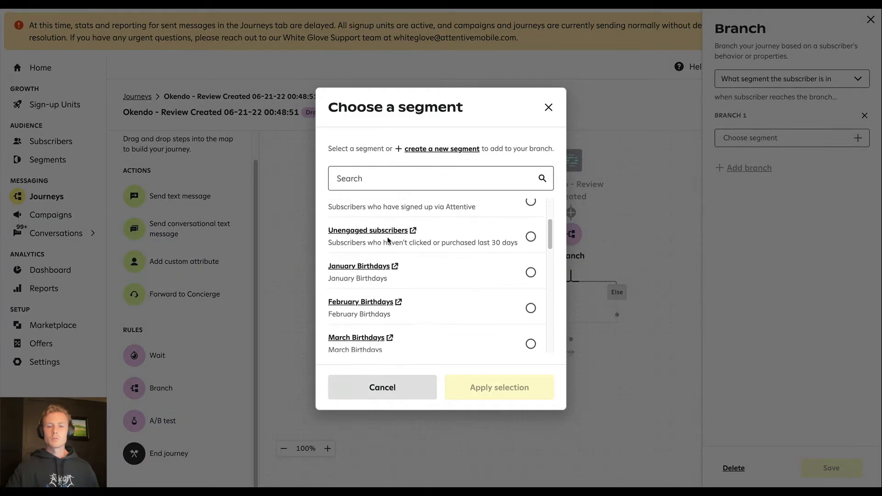
scroll(400, 294, up, 3)
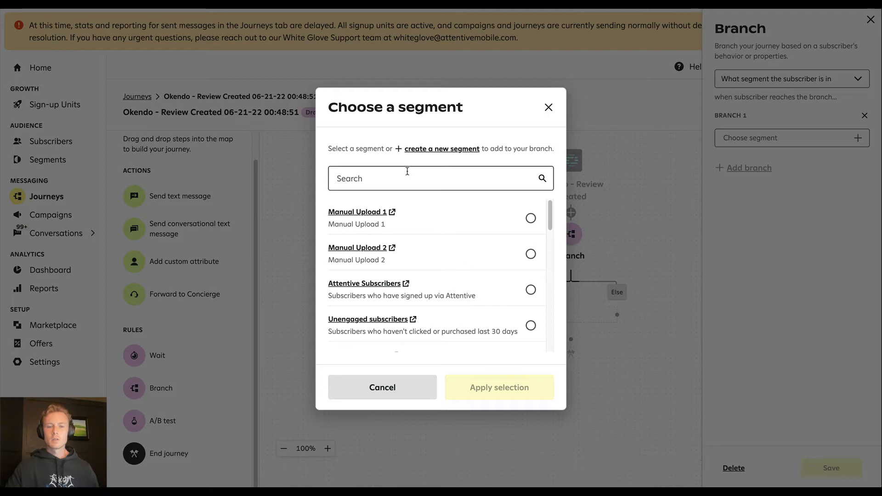
click(439, 149)
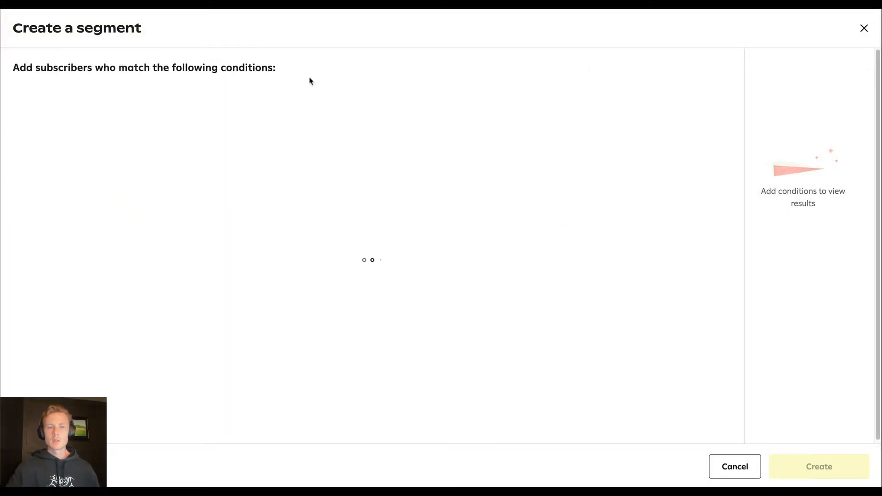
Step: Add a subscriber characteristics condition to the segment where Okendo Latest Review Rating is 1
click(161, 100)
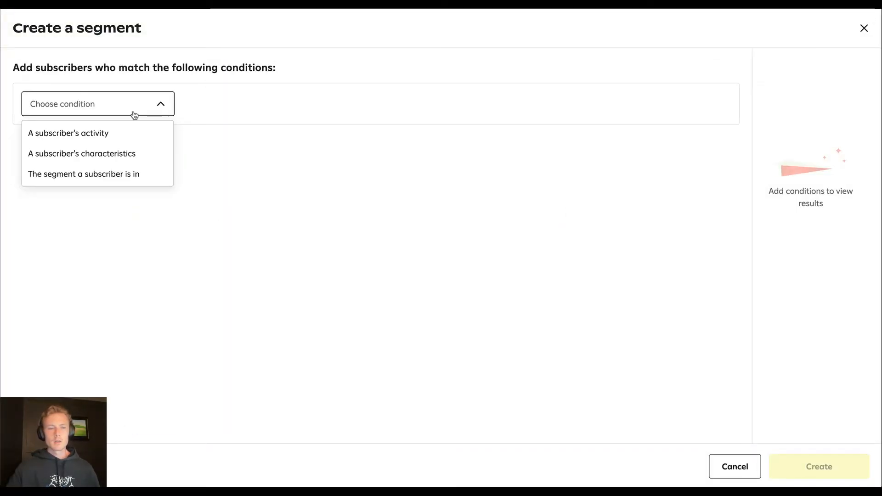
click(108, 152)
click(109, 142)
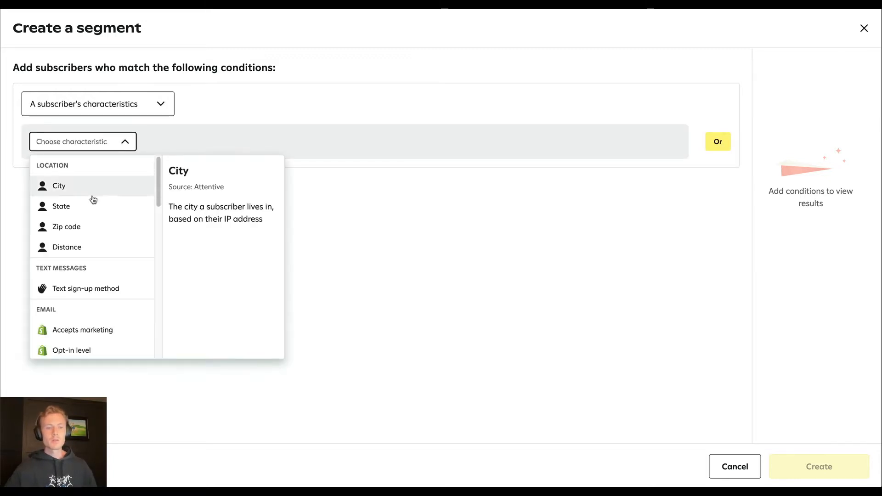
scroll(93, 199, down, 10)
scroll(94, 202, up, 1)
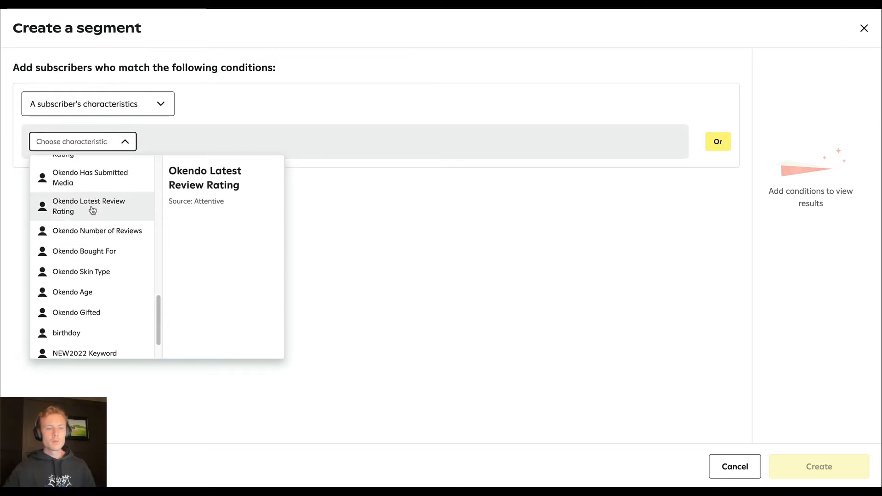
click(92, 210)
text(1)
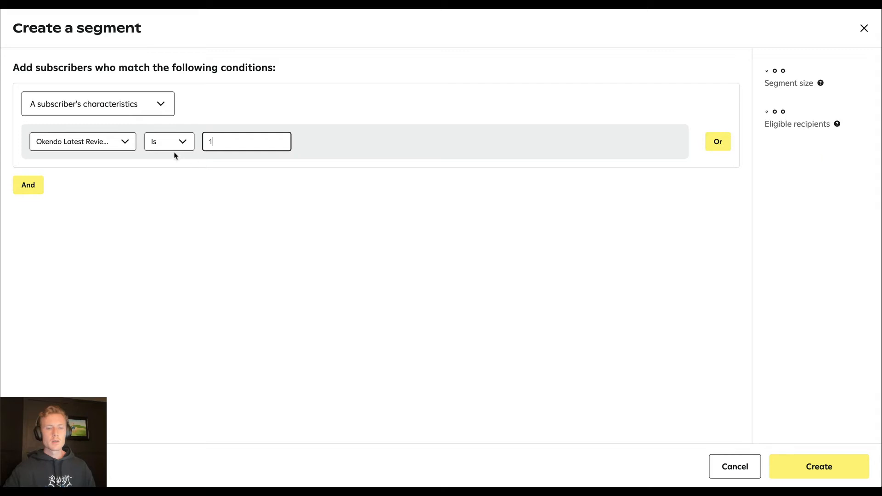
Step: Add an Or condition on subscriber characteristics where Okendo Latest Review Rating is 2
click(719, 145)
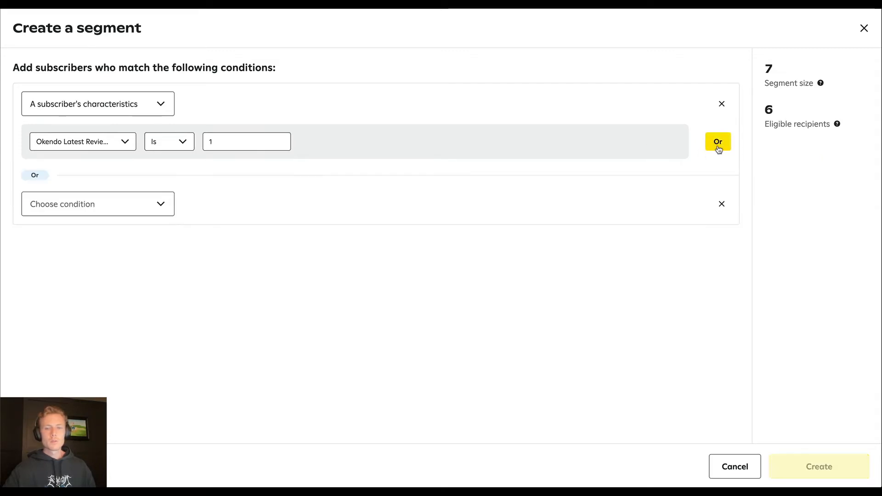
click(118, 206)
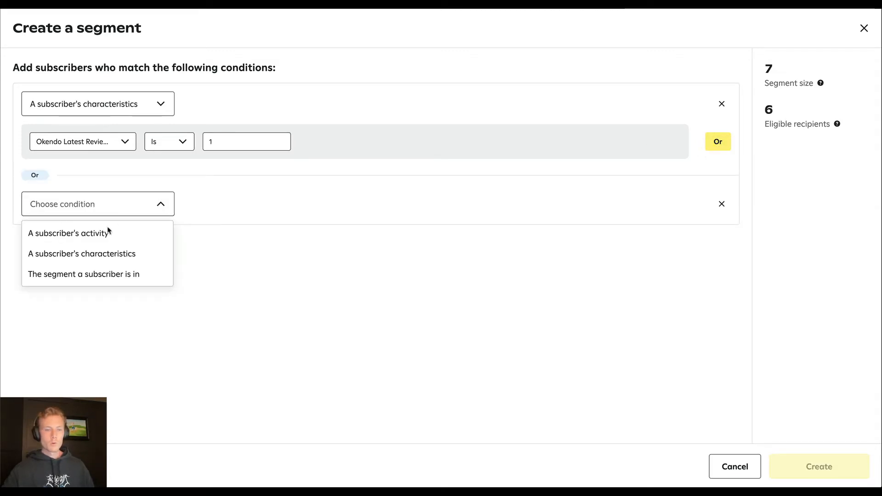
click(100, 252)
click(87, 242)
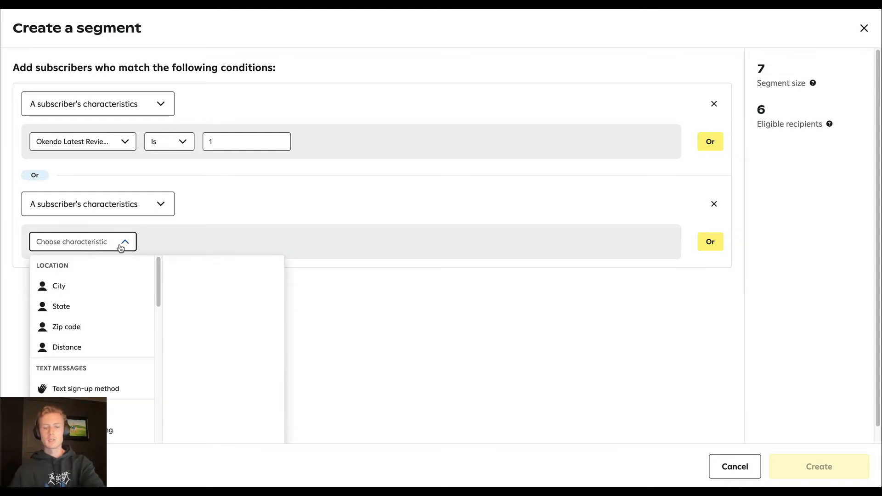
text(latest)
click(121, 412)
click(213, 245)
text(2)
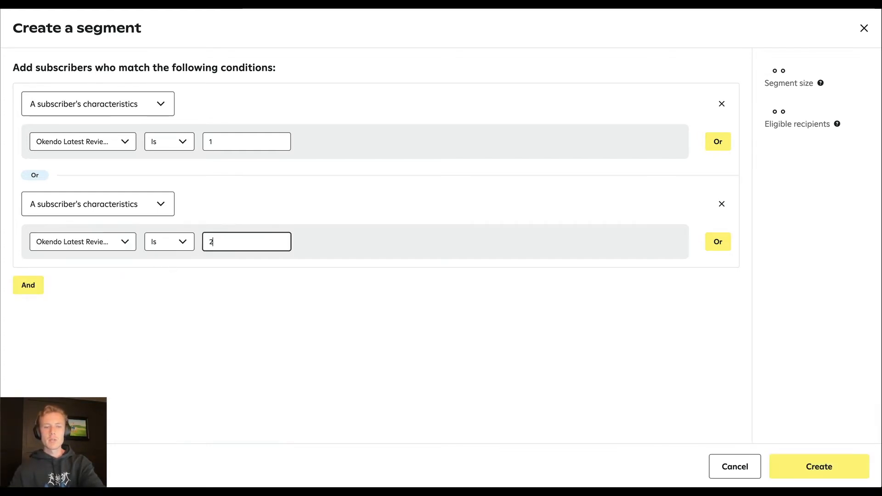
click(149, 365)
Step: Add a third Or condition on subscriber characteristics where Okendo Latest Review Rating is 3
click(719, 240)
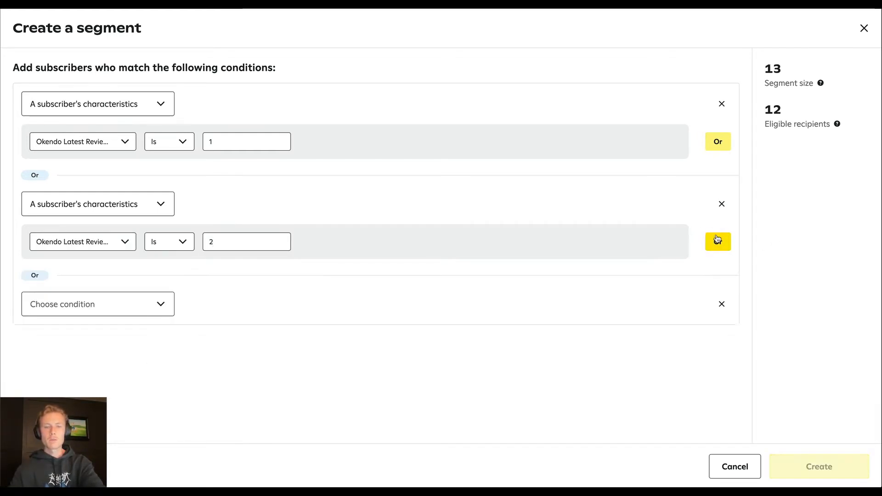
click(93, 312)
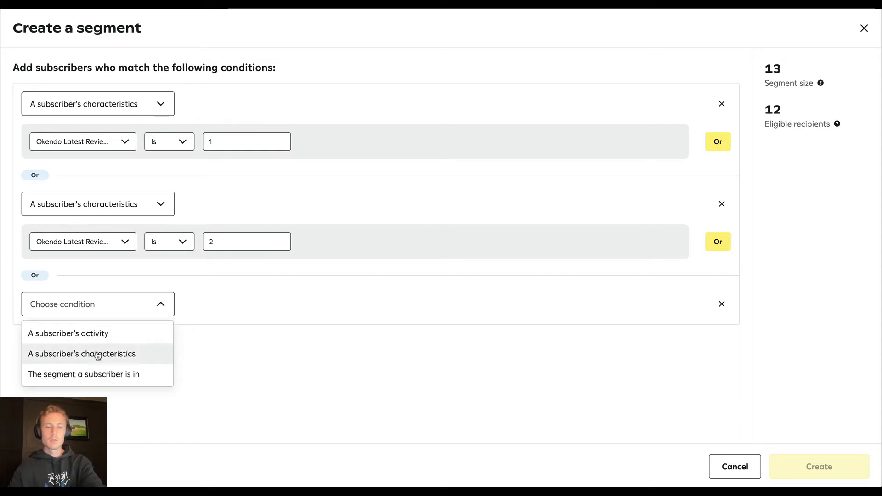
click(94, 352)
click(95, 341)
text(review)
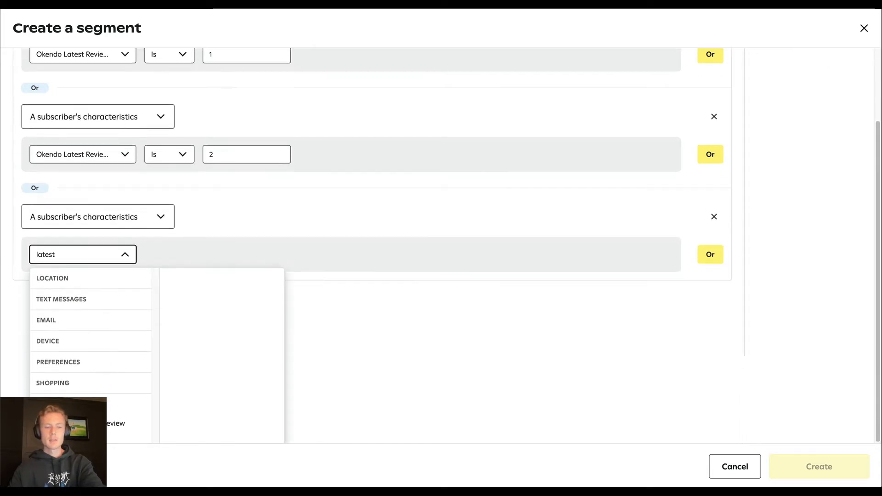
click(131, 425)
click(228, 338)
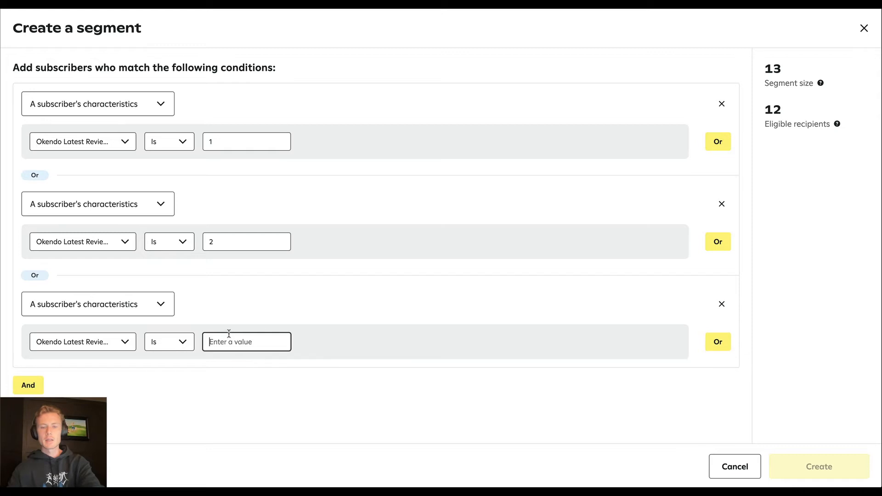
text(3)
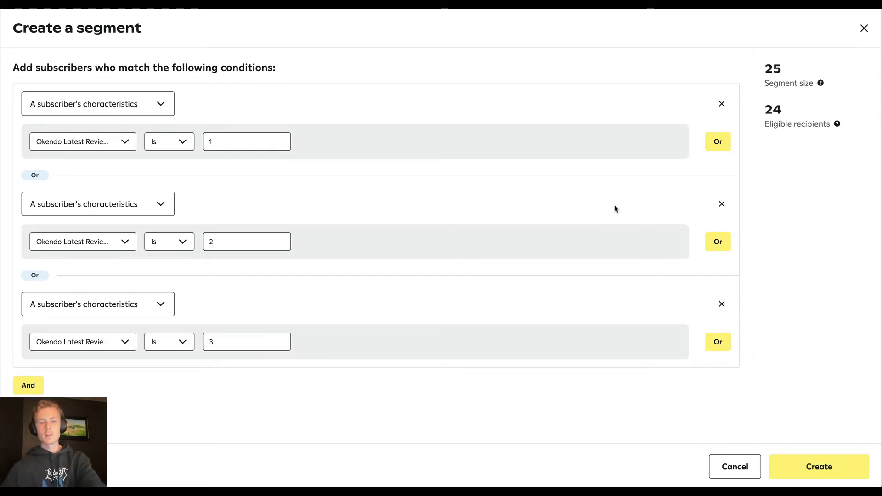
Step: Create the segment with the name "Latest Review is 3 Stars or Less" and save the branch that uses it
click(812, 469)
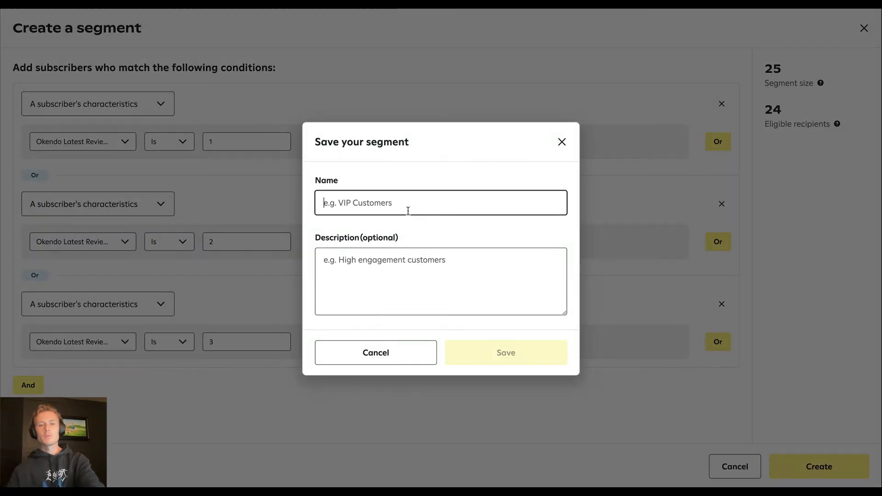
text(3 Star)
key(ctrl+a)
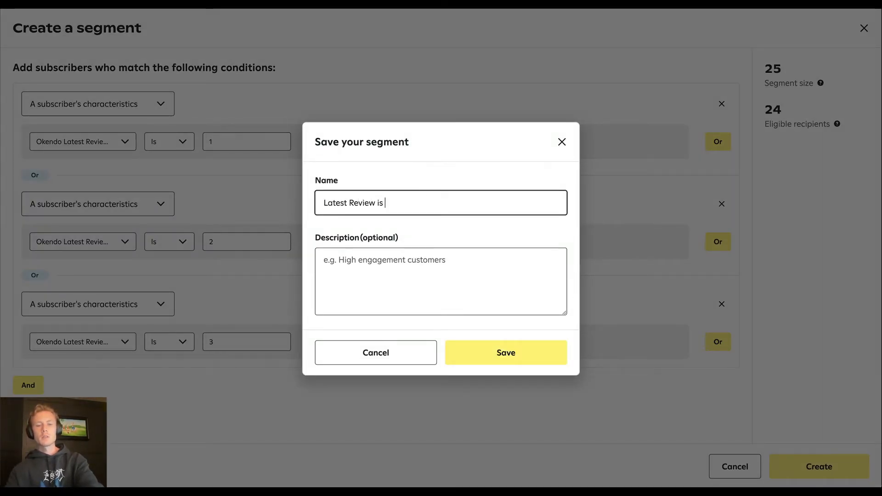
text(Latest Review is 3 Stars or Lesss)
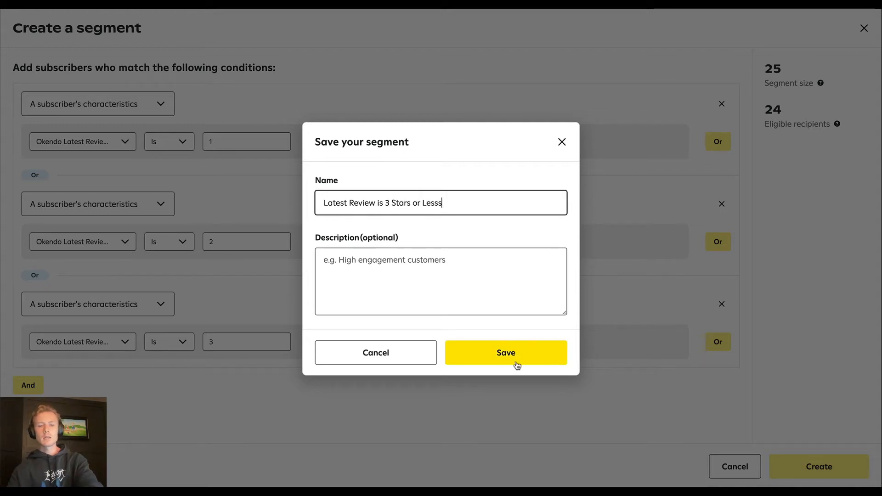
click(506, 353)
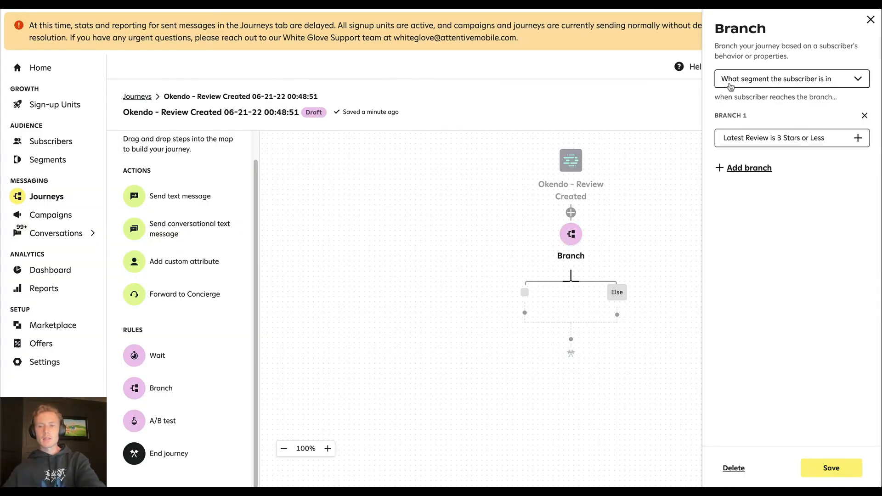
click(837, 468)
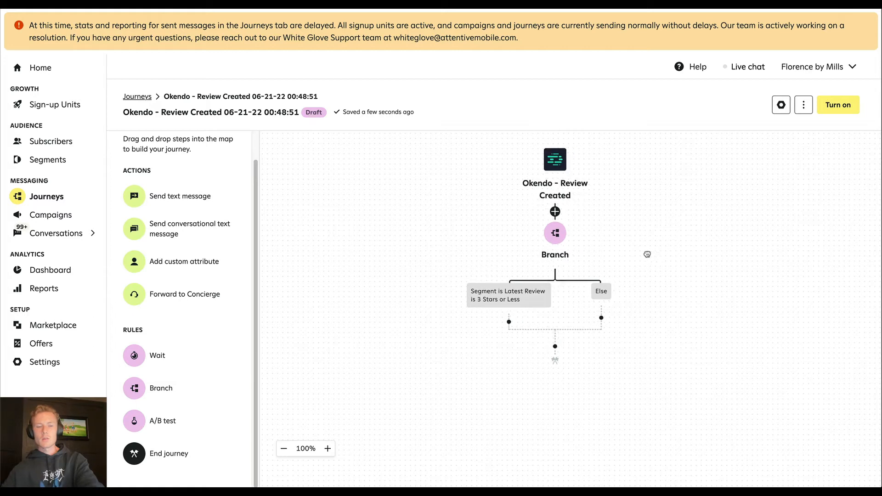
Step: Add a Send text message step to the "Latest Review is 3 Stars or Less" branch
drag(343, 306, 287, 290)
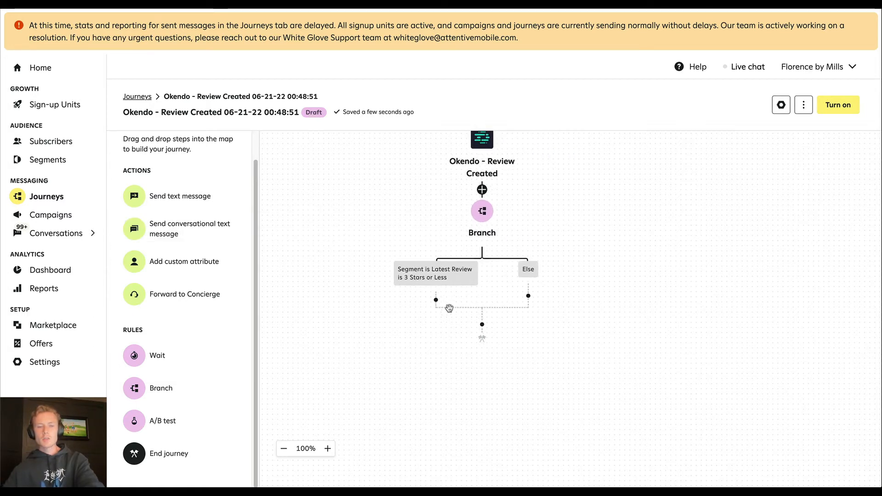
drag(367, 324, 338, 336)
drag(179, 229, 397, 313)
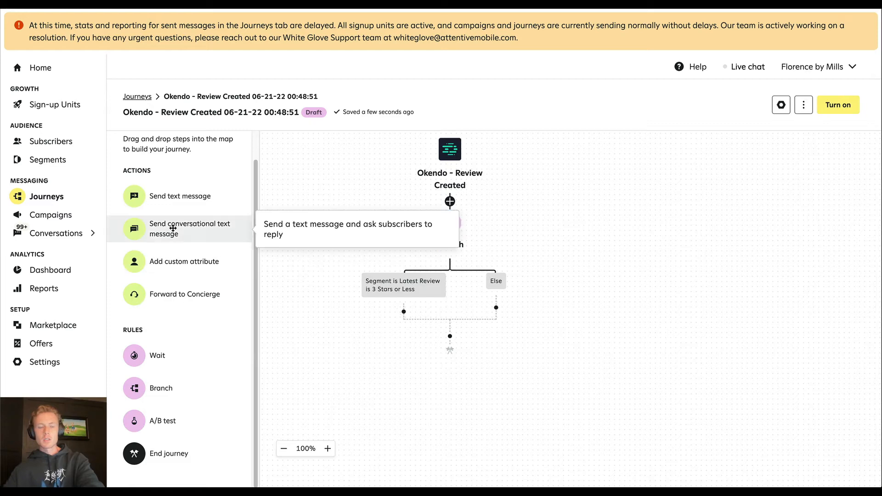
drag(169, 196, 403, 312)
Step: Begin the text message with the apology "We're so sorry your experience wasn't positive with us,"
click(583, 182)
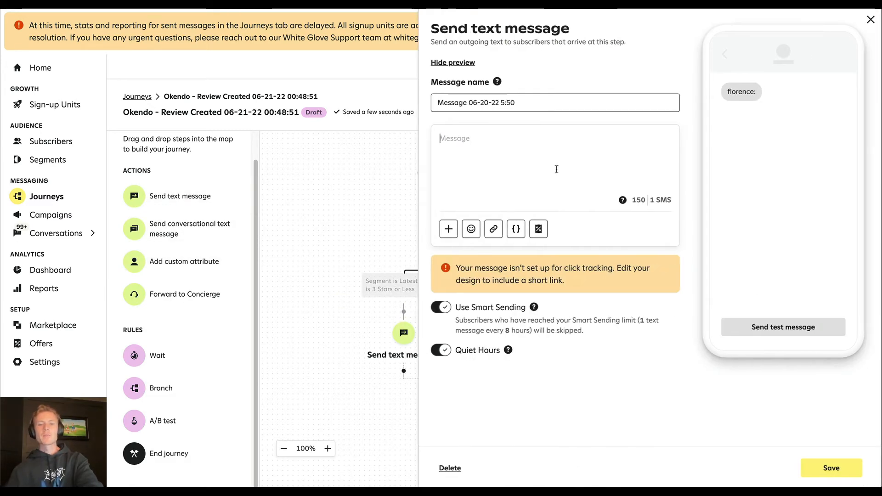
text(We're so sorry your)
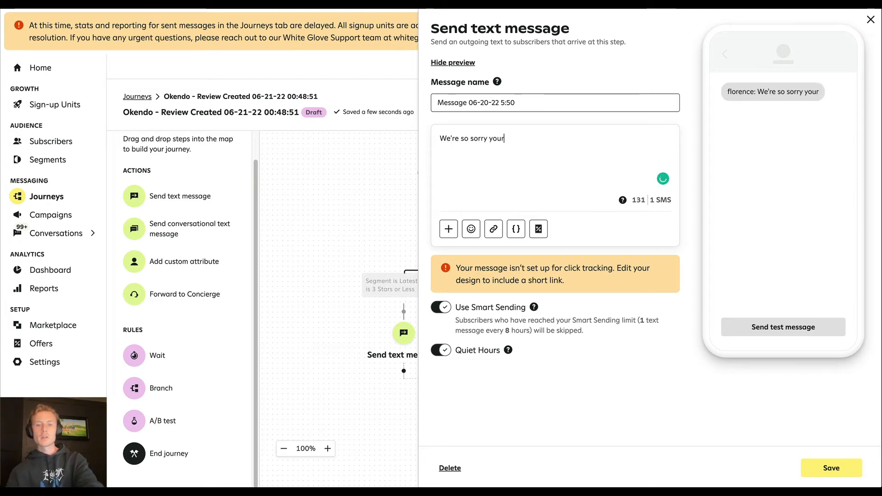
text( experience wqas)
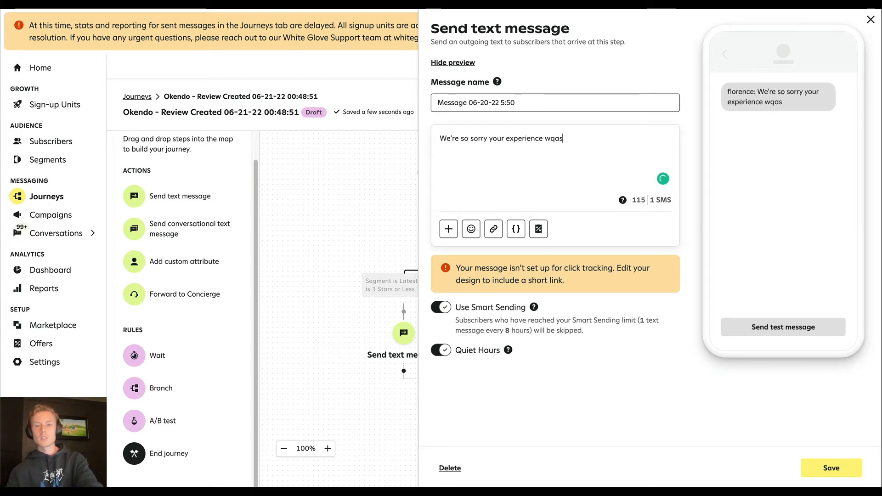
key(BackSpace)
key(BackSpace)
key(BackSpace)
text(as n')
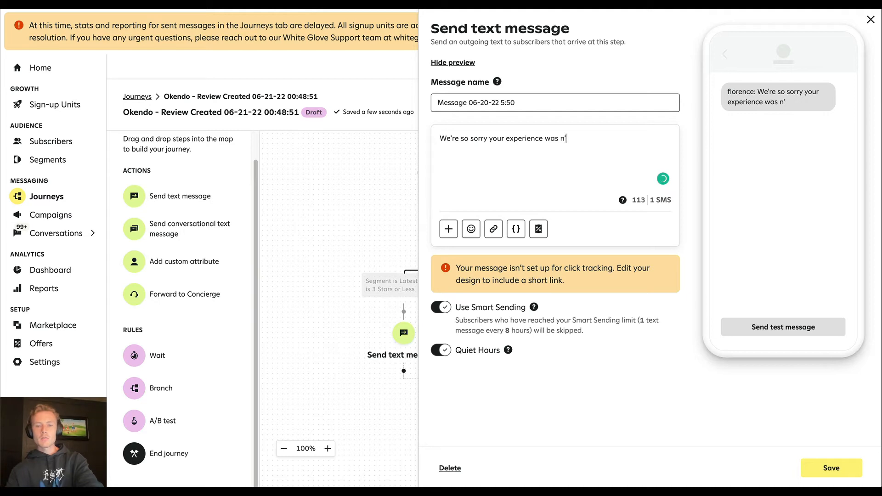
text(;t positive wi)
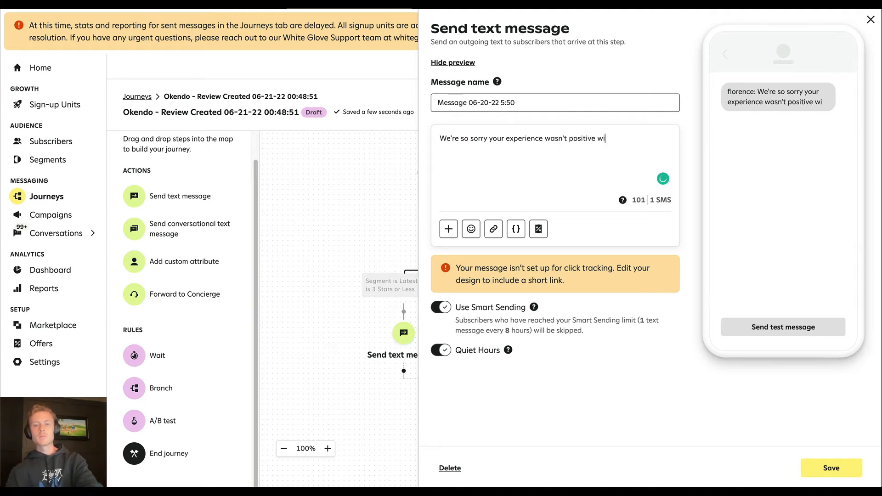
text(th us, plea)
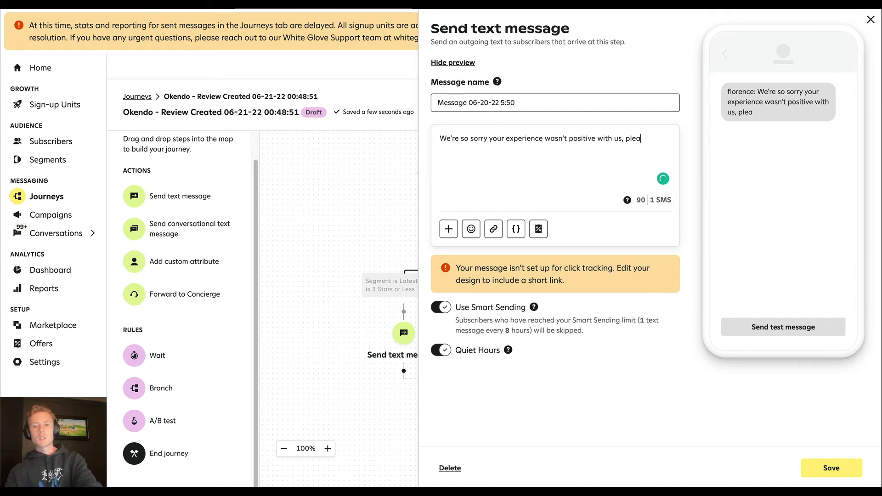
Step: Complete the message with "please respond to this text and we'll connect you with our customer service team immediately." and save the step
text(se respond to this text and we'll connect y)
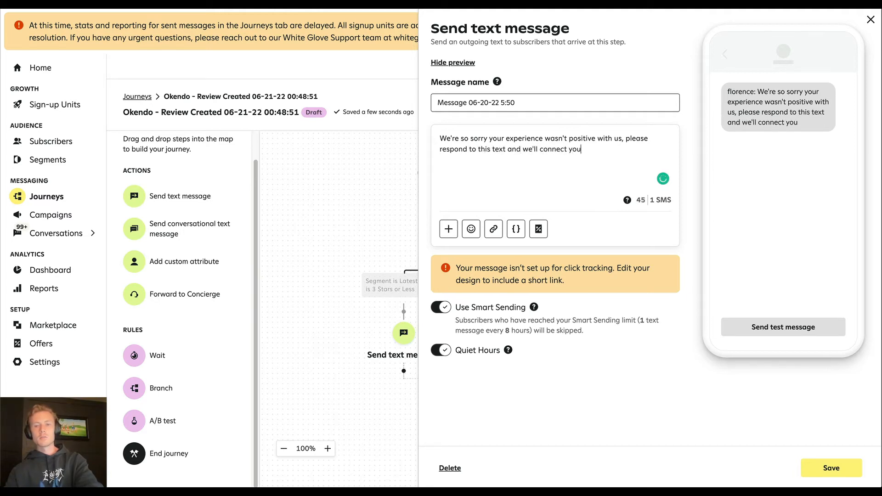
text(our customer service team immediate,y)
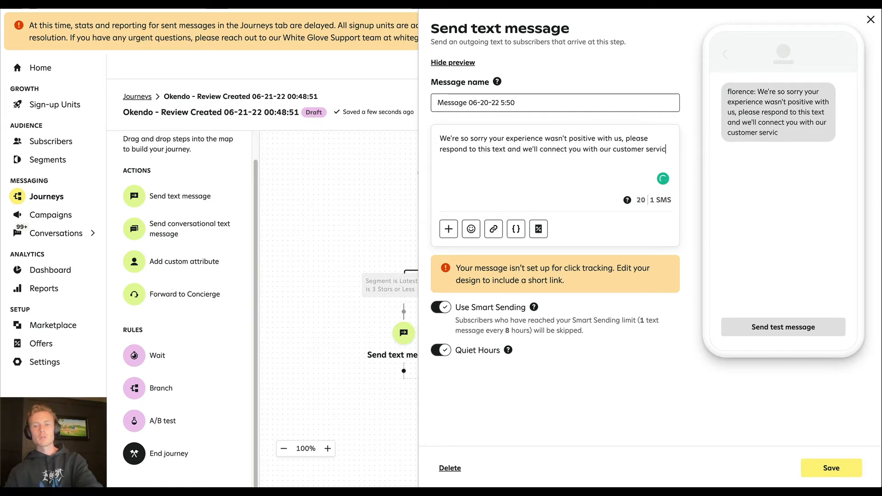
key(BackSpace)
key(BackSpace)
text(ly.)
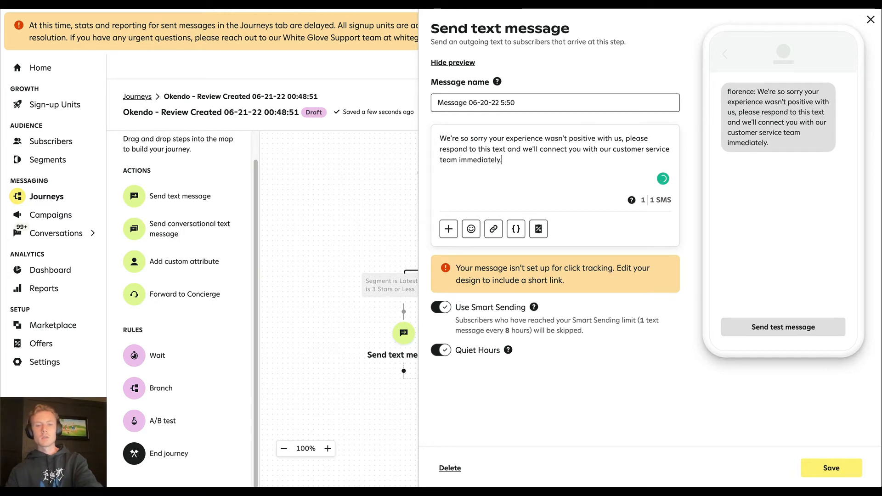
click(853, 468)
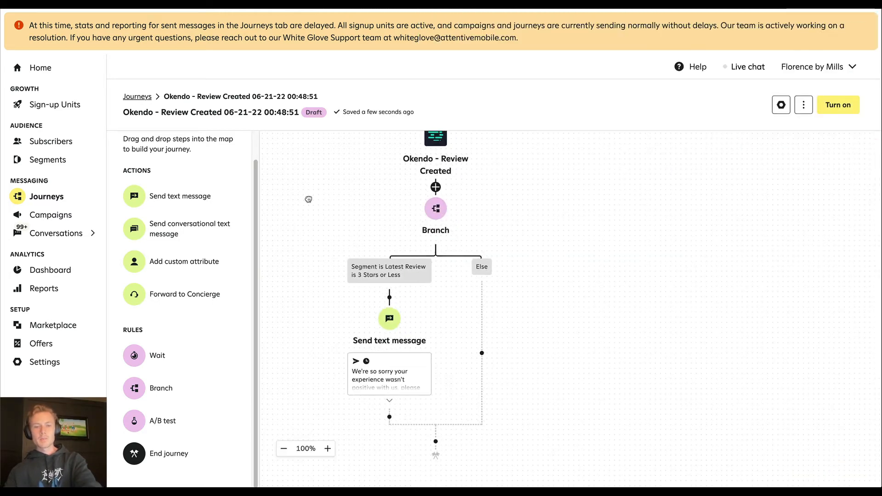
Step: Add a Send text message step to the Else branch of the journey
drag(319, 205, 315, 219)
drag(519, 357, 504, 338)
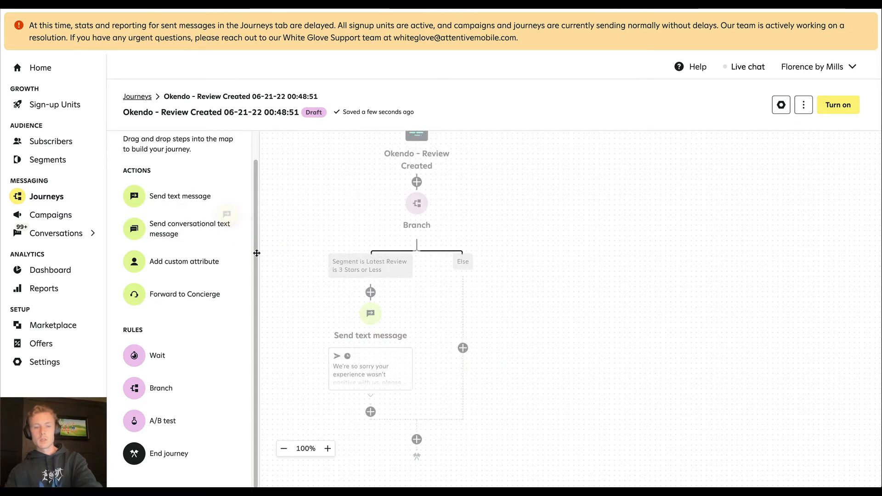
drag(182, 198, 463, 348)
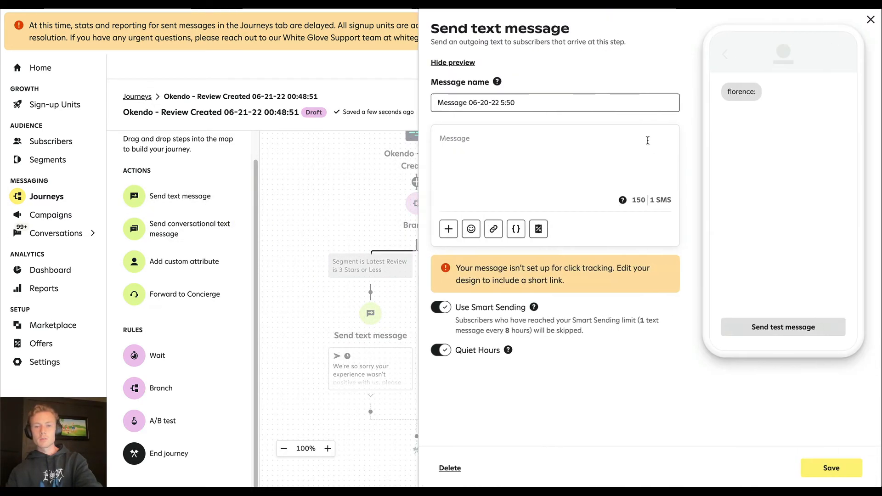
Step: Write "Thank you so much for your positive review! As a thank you, we'd like to offer you $25 of store credit for each friend you refer to us."
text(Thank you so much f)
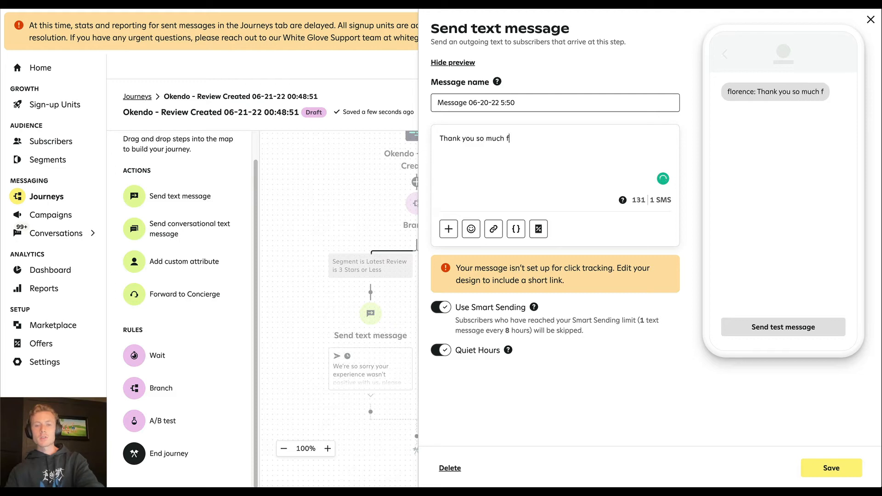
text(or your positive review!)
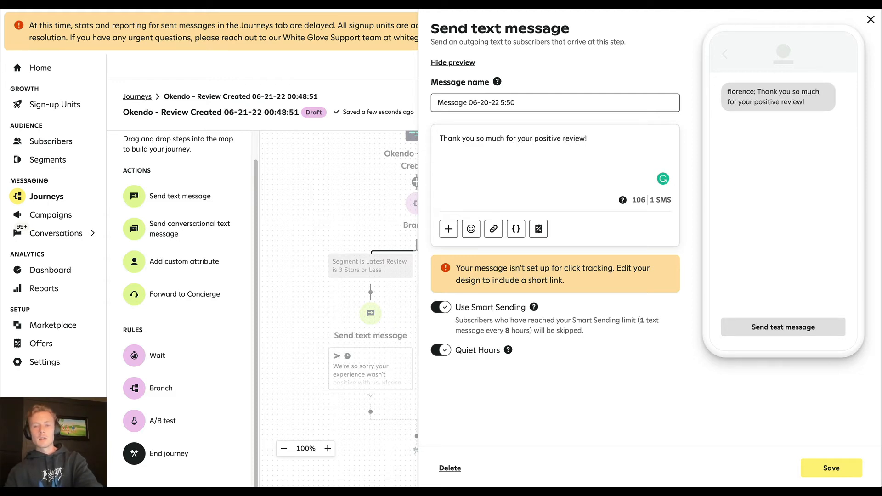
text( As a thank you, we'd li)
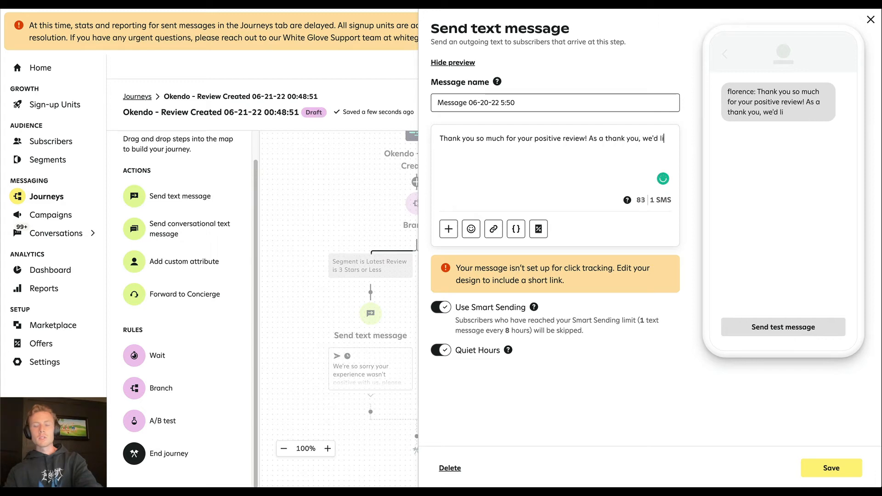
text(ke to offer )
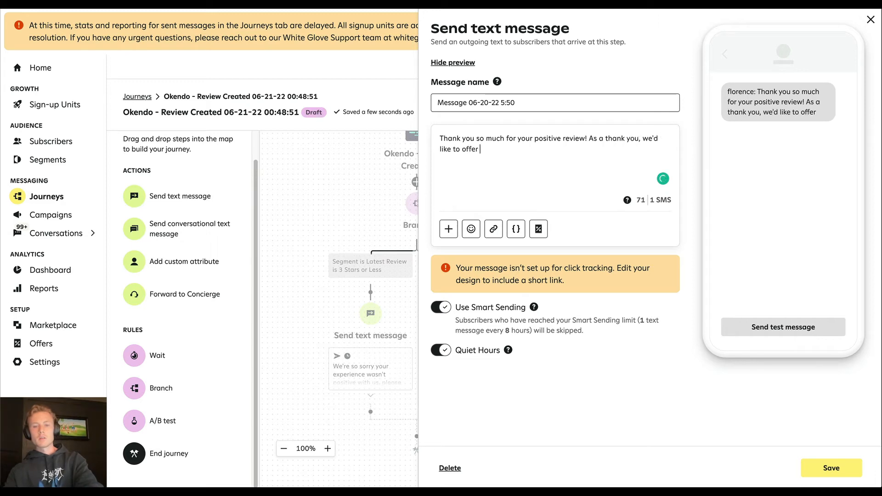
text(you $25 of store cr)
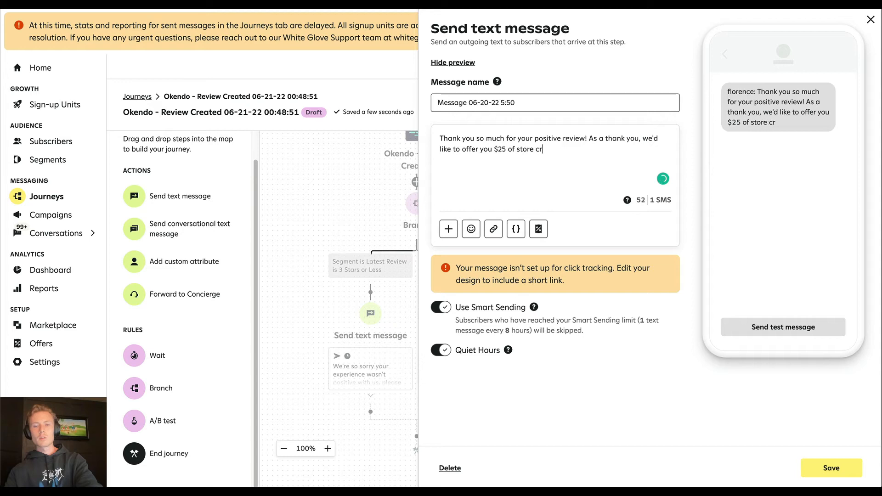
text(edit for each friend you refer.)
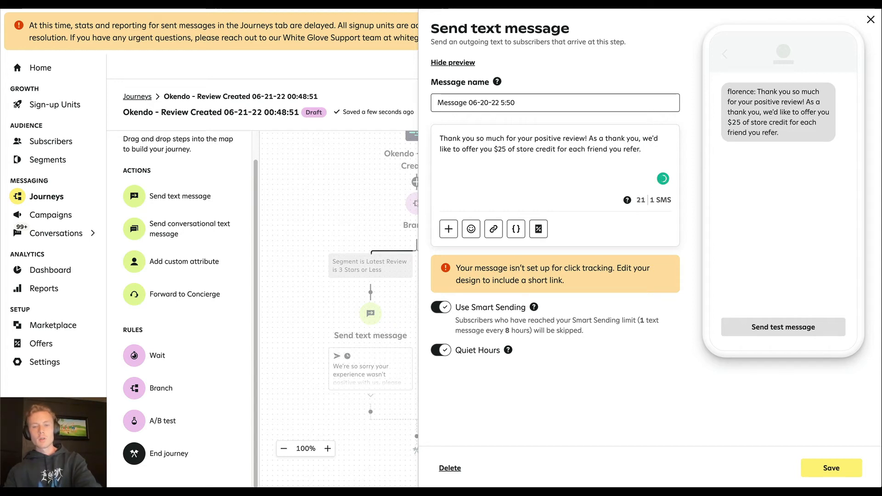
key(BackSpace)
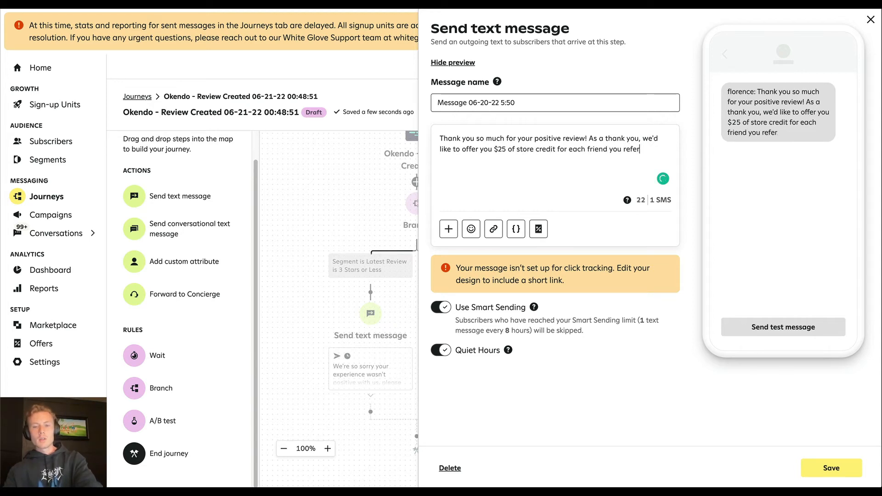
key(Return)
key(Return)
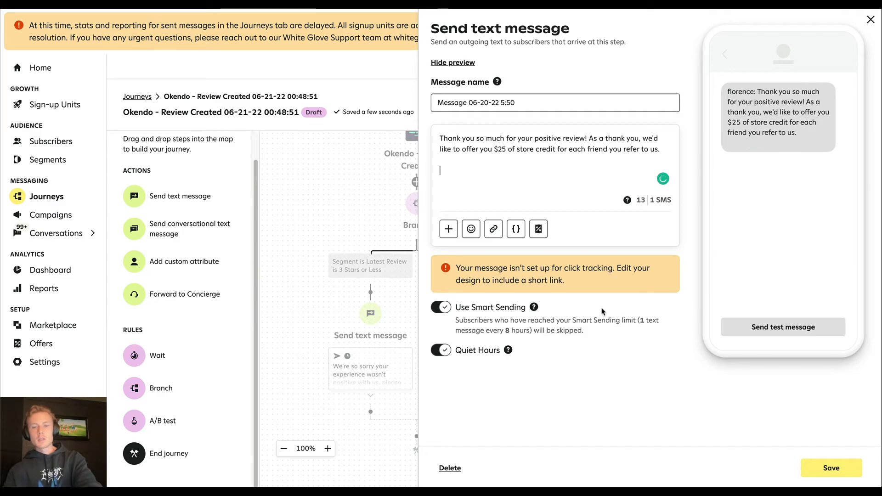
Step: Examine the personalization variables available for the text message, including those from the triggering event and the subscriber
click(494, 229)
click(561, 140)
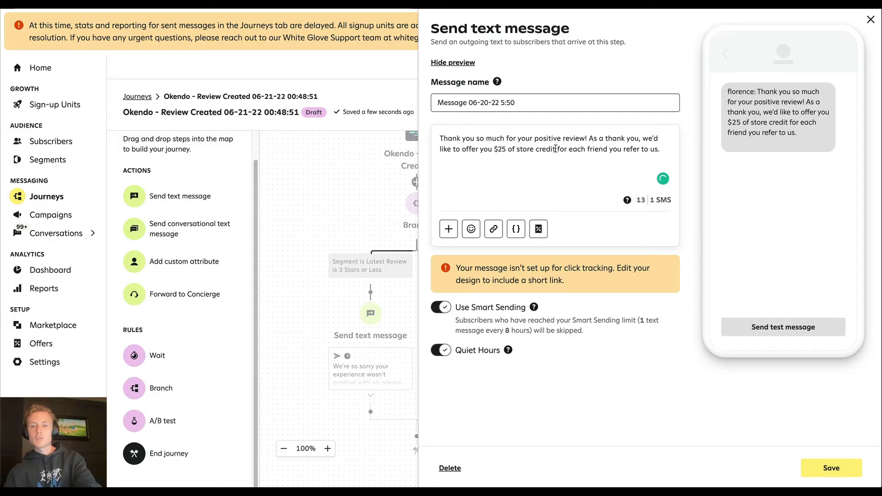
click(516, 229)
scroll(526, 343, down, 3)
scroll(526, 343, up, 3)
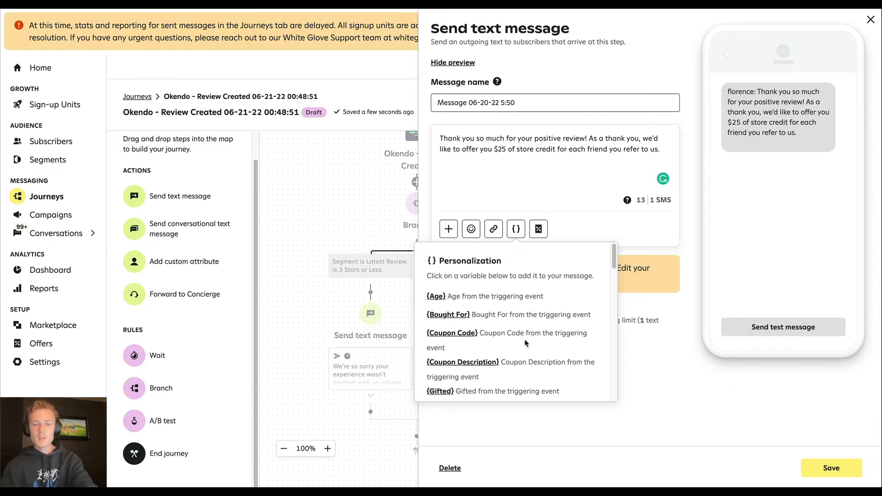
scroll(526, 343, down, 5)
scroll(526, 342, down, 5)
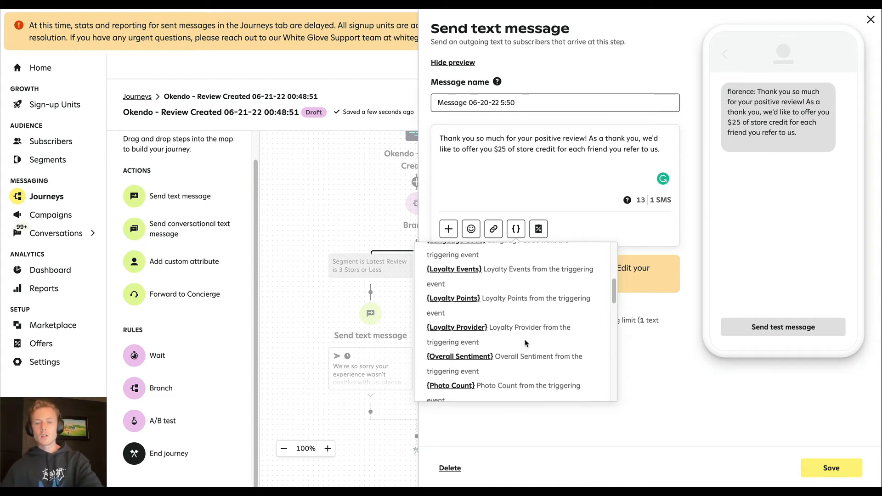
scroll(526, 342, down, 8)
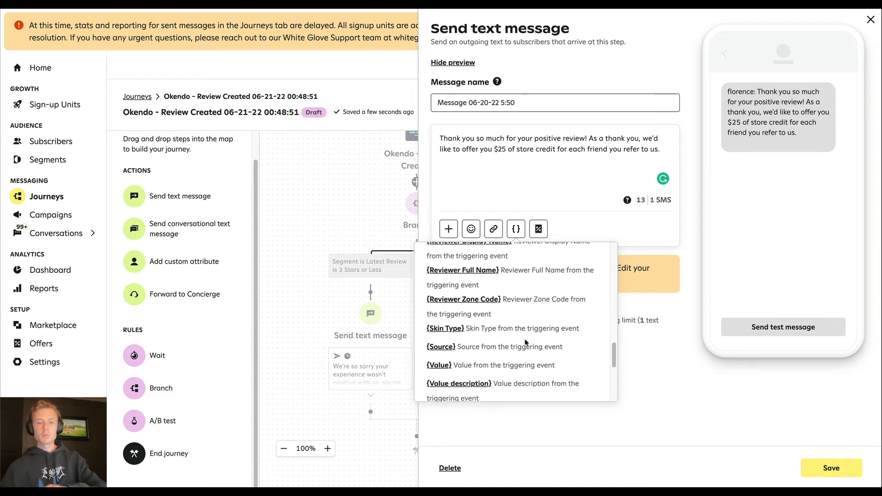
scroll(526, 342, up, 3)
scroll(526, 342, up, 3)
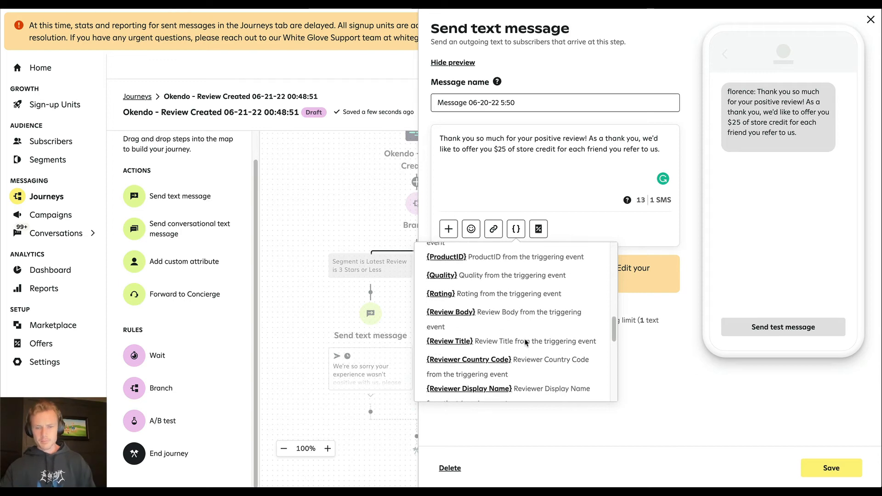
scroll(525, 339, down, 5)
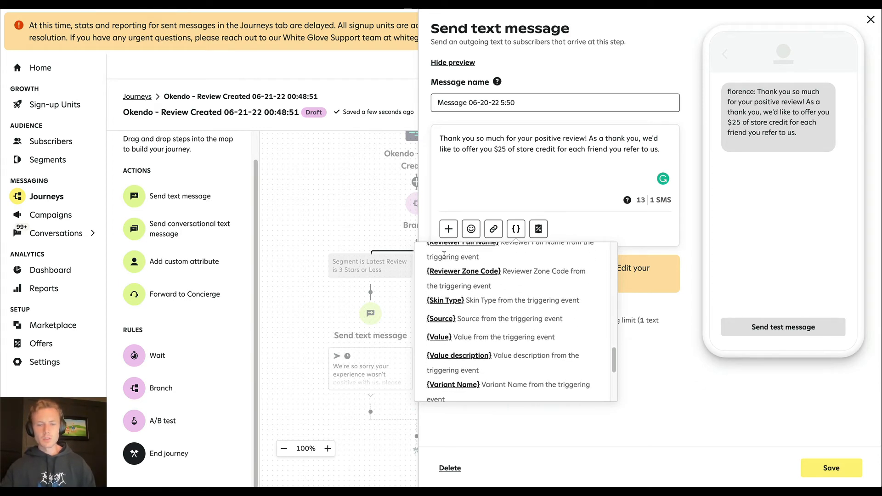
scroll(468, 290, down, 3)
scroll(468, 290, down, 3)
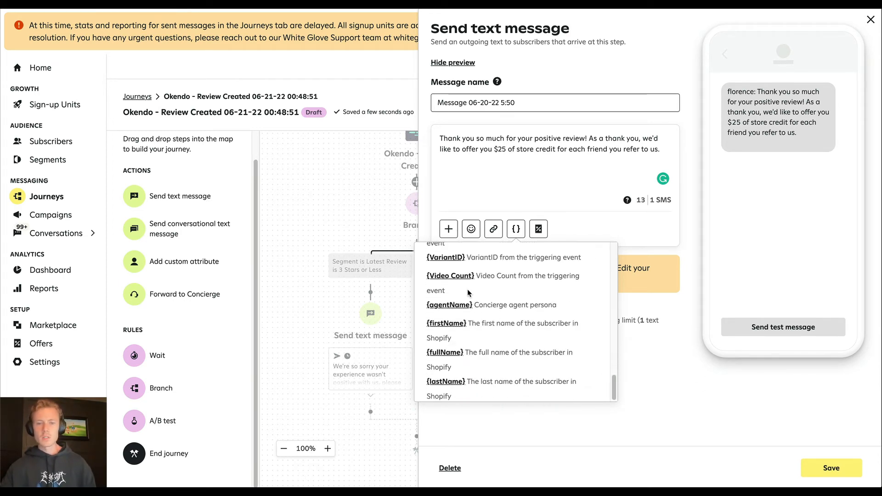
Step: Replace "positive" in the message with the {Rating} personalization variable followed by "star"
click(547, 138)
key(BackSpace)
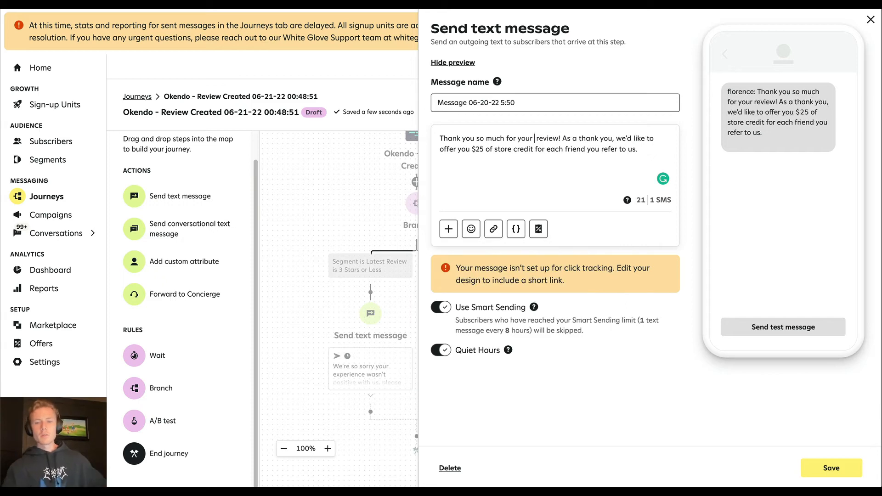
click(516, 229)
scroll(450, 324, down, 10)
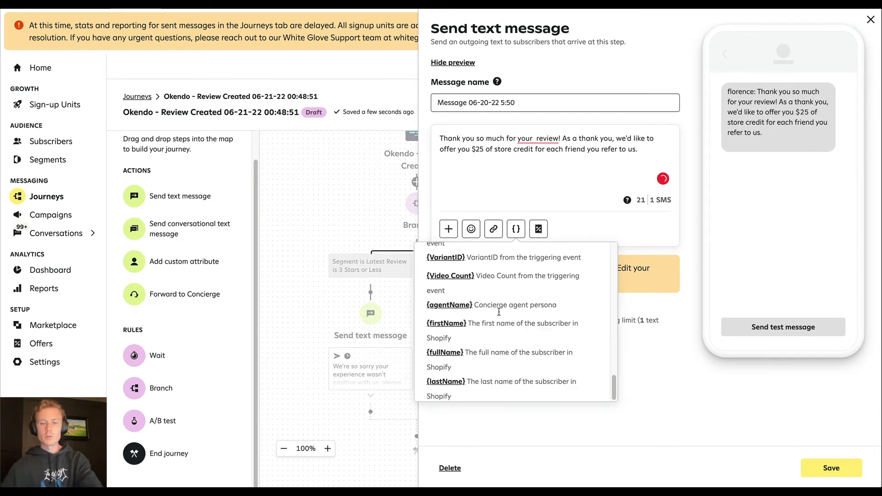
scroll(449, 323, up, 6)
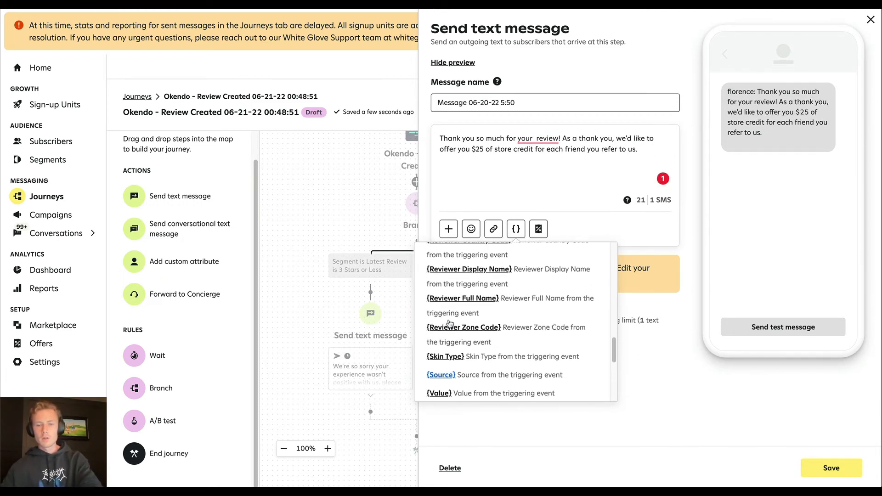
scroll(441, 313, up, 3)
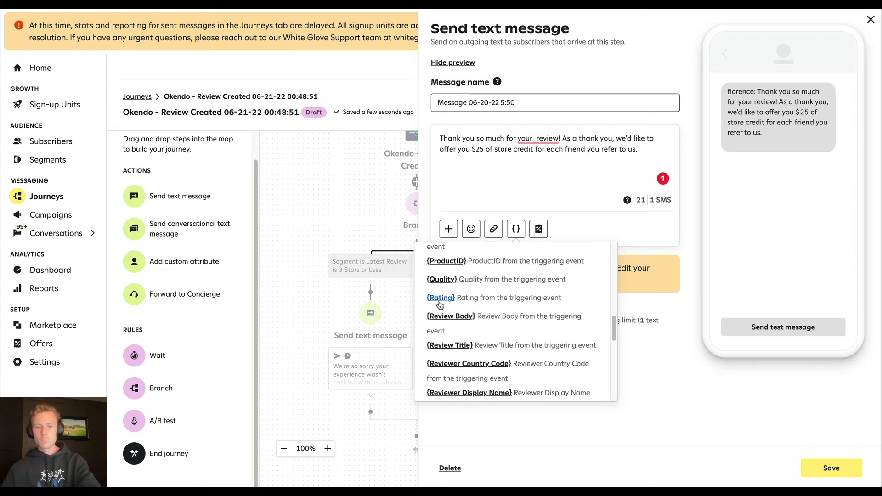
click(442, 298)
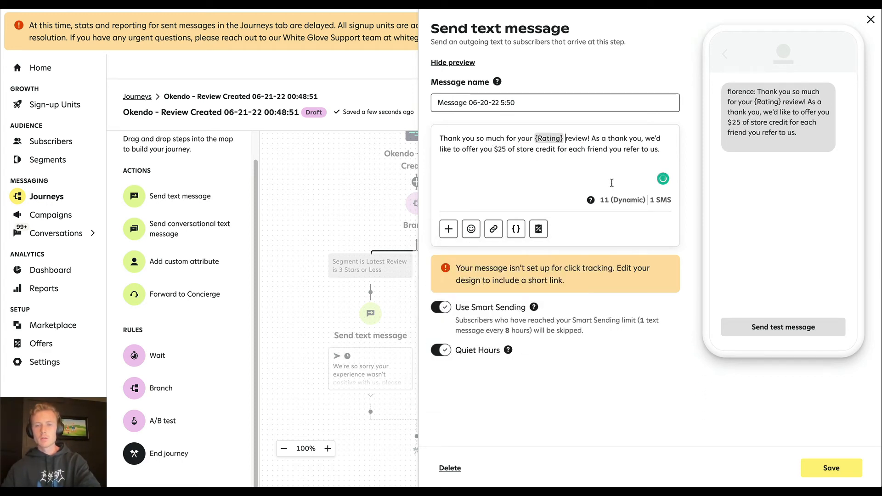
text(star)
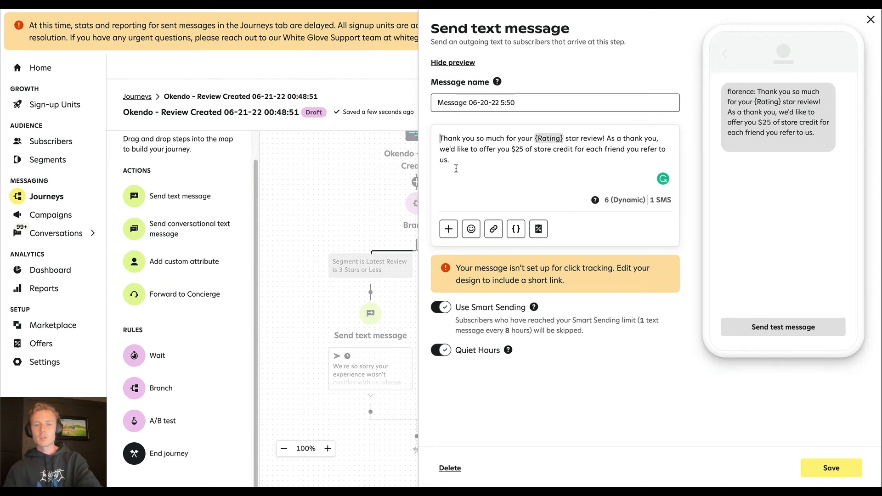
Step: Insert the {firstName} variable at the start of the message, followed by a comma and a lowercase "thank"
click(516, 229)
scroll(483, 316, down, 10)
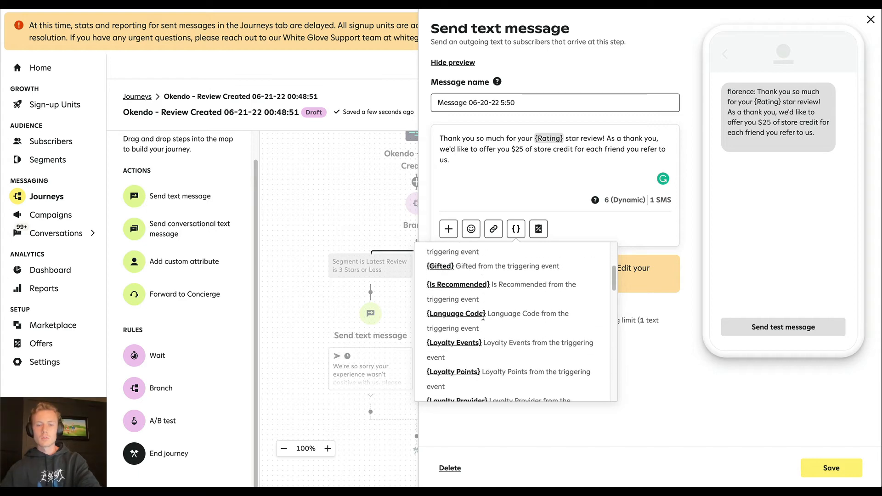
scroll(483, 318, down, 10)
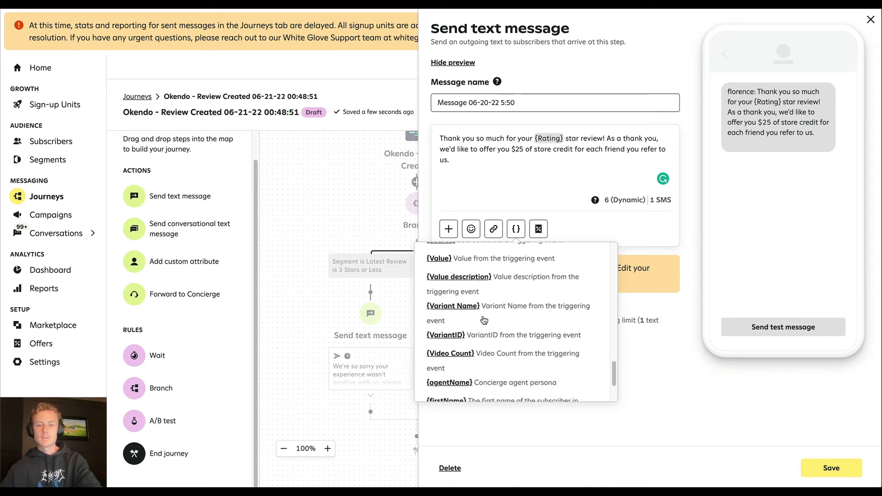
click(446, 324)
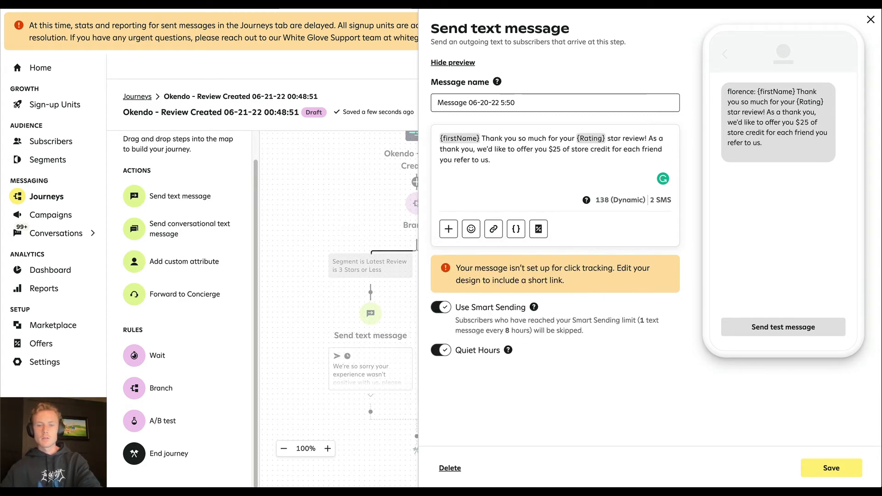
key(Right)
key(BackSpace)
key(BackSpace)
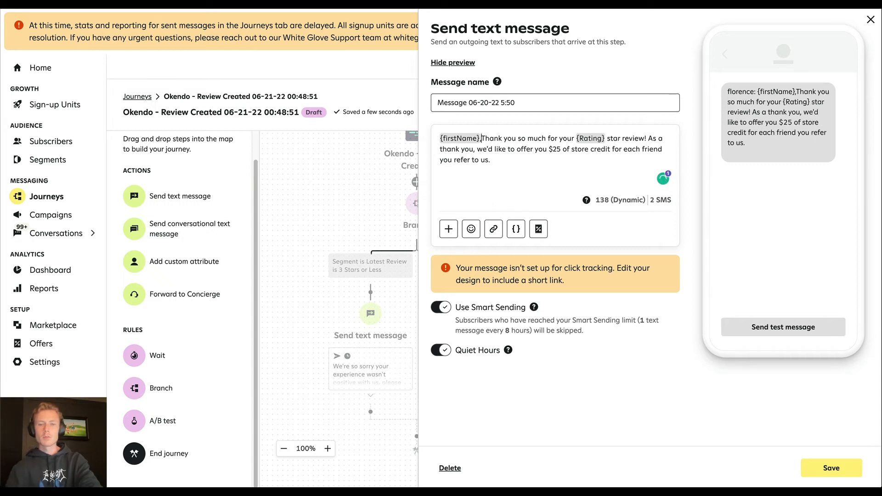
text(, t)
Step: Remove the trailing blank lines and full stop from the message and save the text message step
click(550, 169)
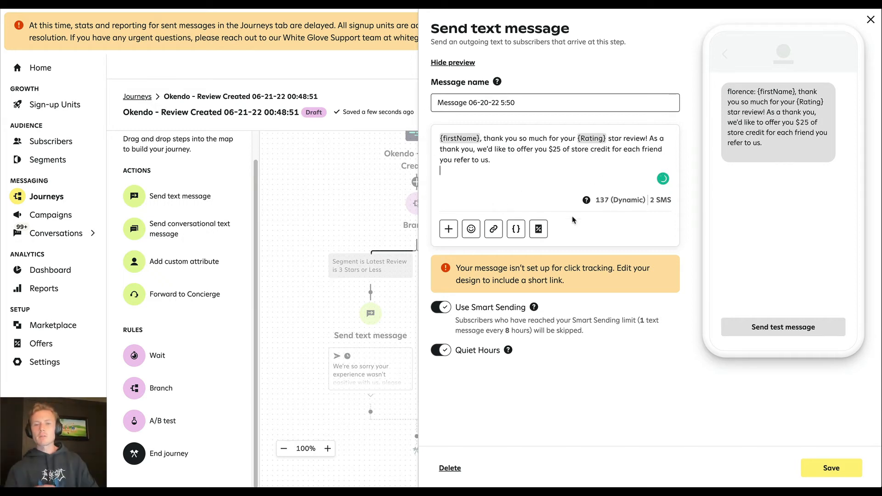
key(BackSpace)
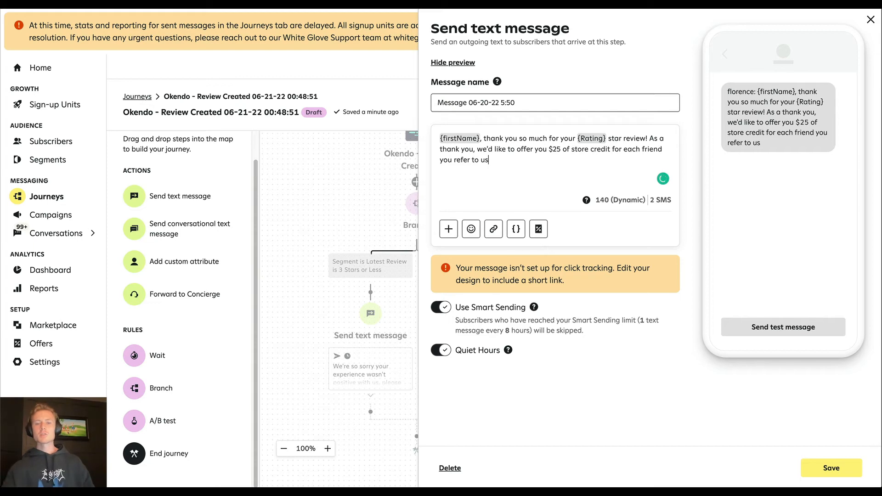
click(844, 477)
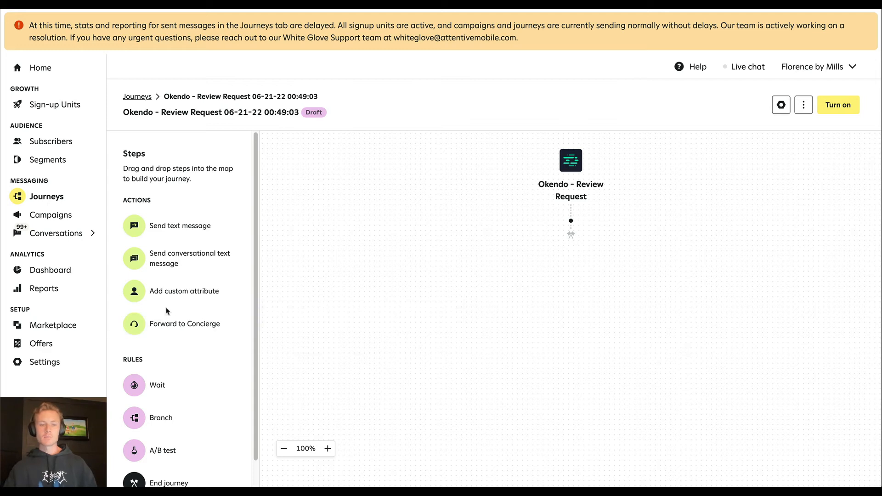
Step: Add a Branch step below the trigger of the Okendo - Review Request journey
scroll(174, 389, down, 1)
drag(171, 392, 569, 228)
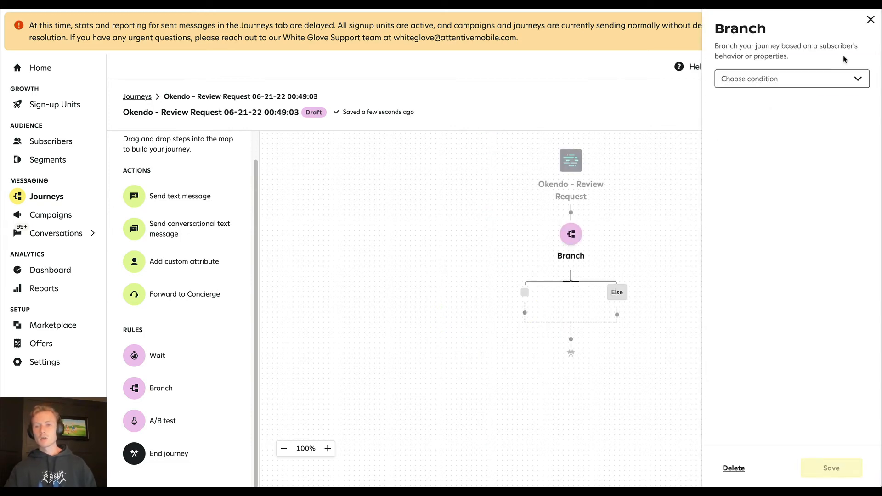
click(818, 78)
click(777, 100)
click(772, 103)
scroll(773, 169, down, 1)
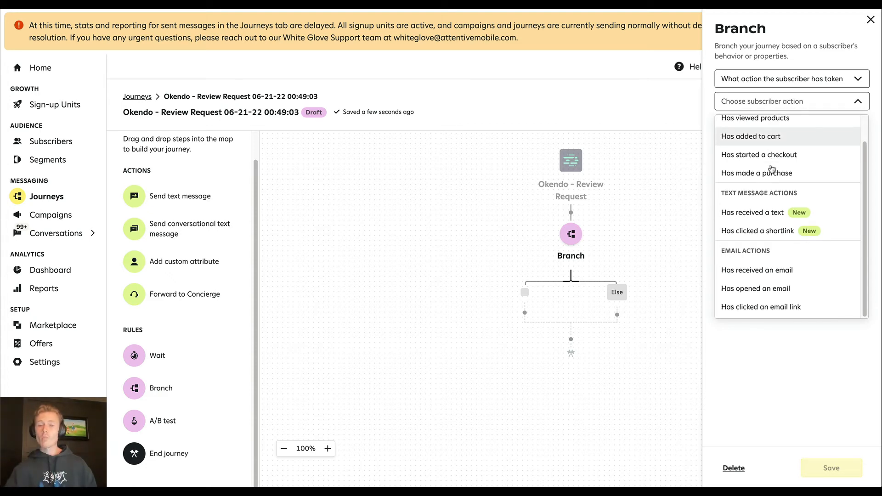
Step: Set the branch criterion to What segment the subscriber is in and look through the segments available for Branch 1
click(791, 78)
click(790, 79)
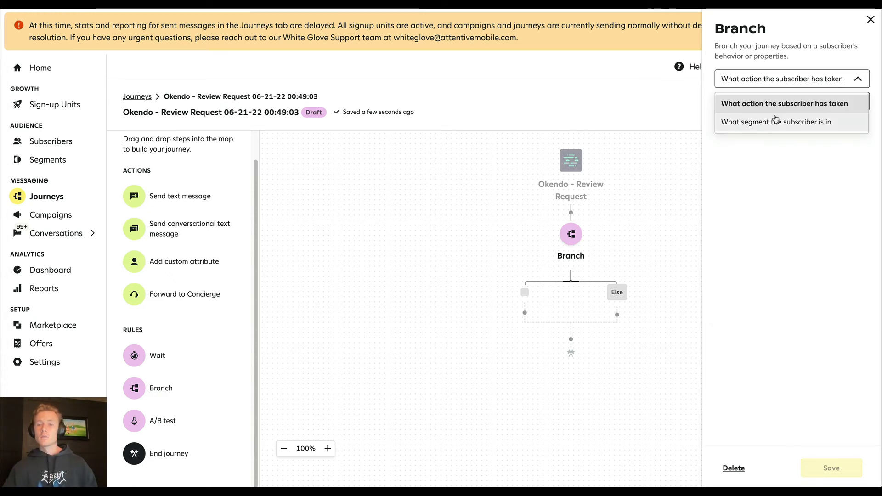
click(735, 120)
click(776, 140)
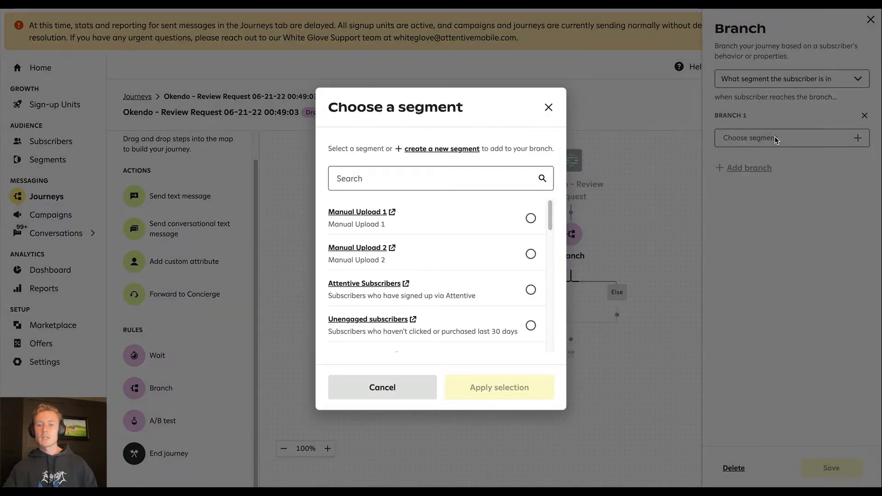
scroll(458, 212, down, 3)
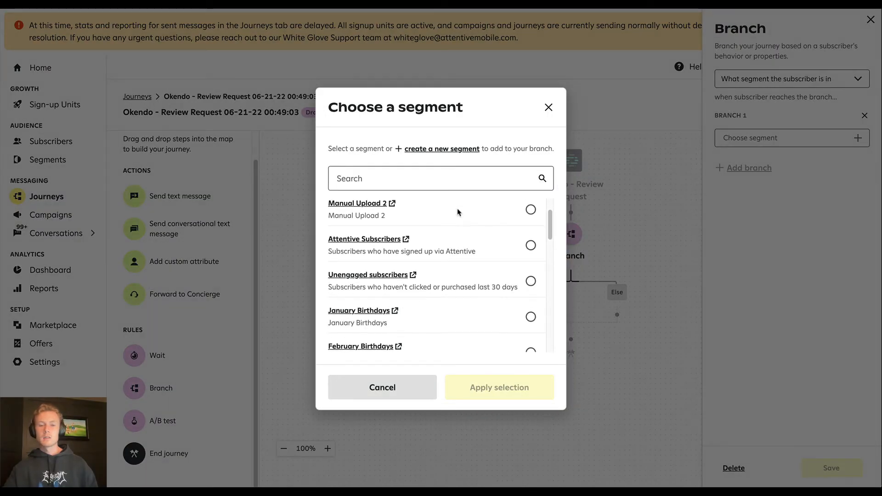
scroll(458, 212, down, 2)
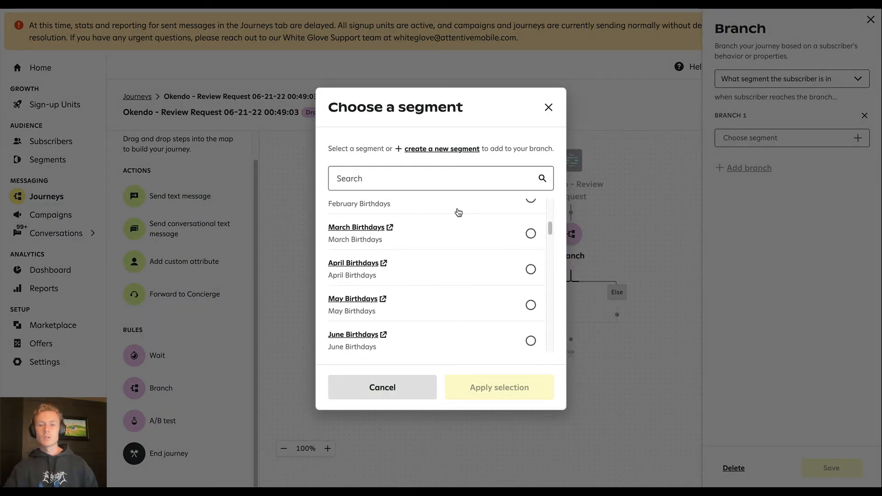
scroll(458, 213, up, 5)
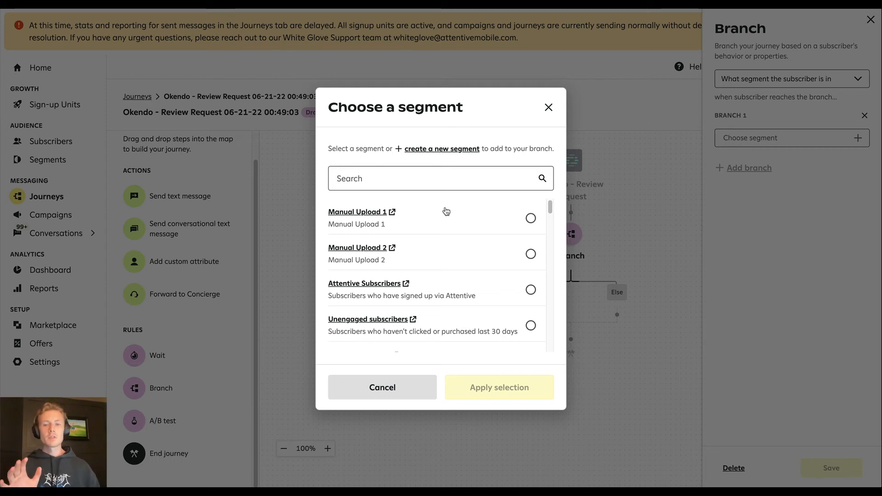
scroll(446, 246, down, 3)
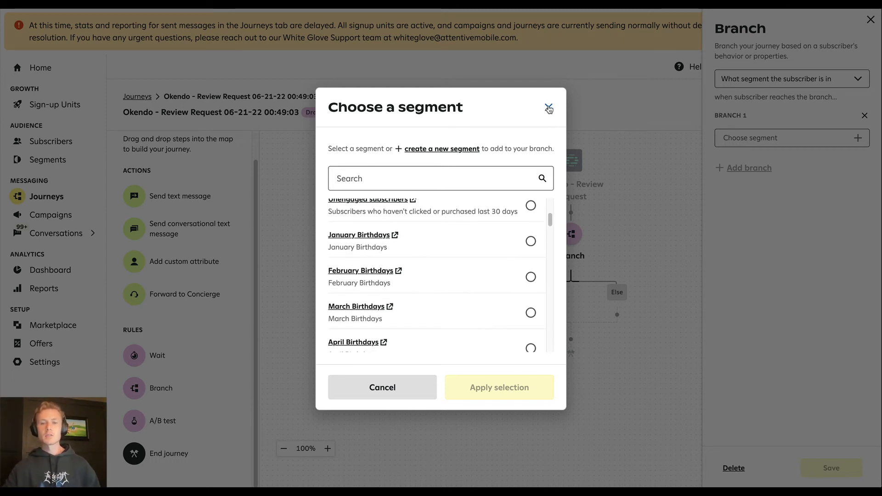
click(549, 109)
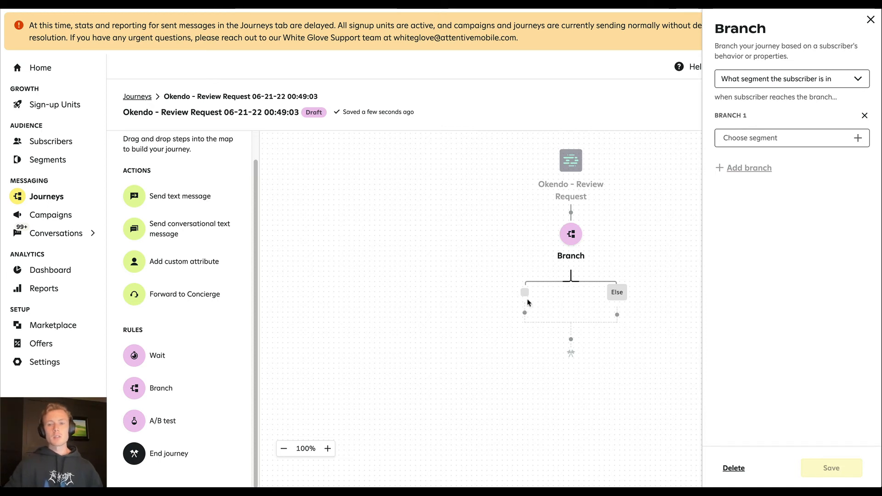
Step: Base the branch on the subscriber action Has made a purchase, equal to 1 time over all time, and save the branch
click(775, 79)
click(775, 101)
click(774, 102)
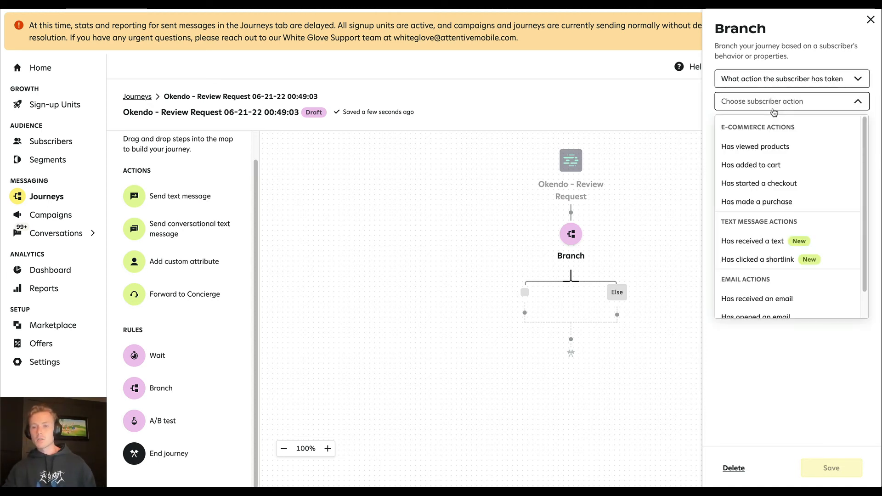
click(788, 205)
click(780, 131)
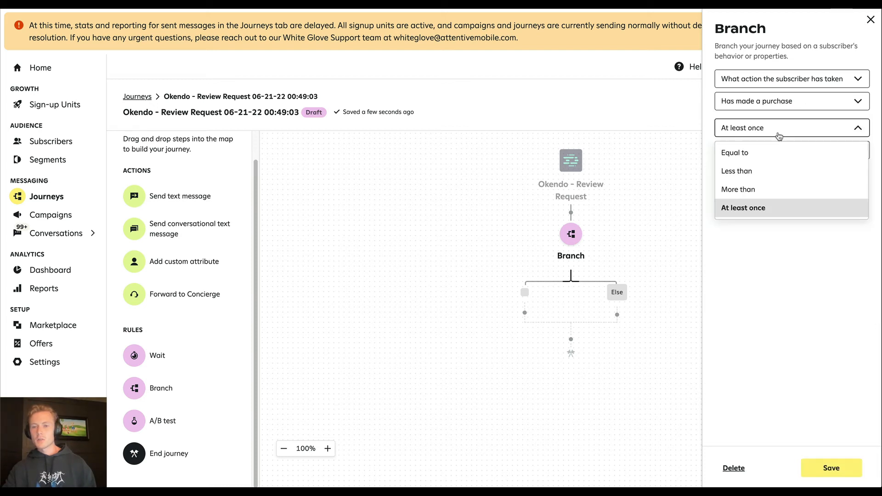
click(767, 159)
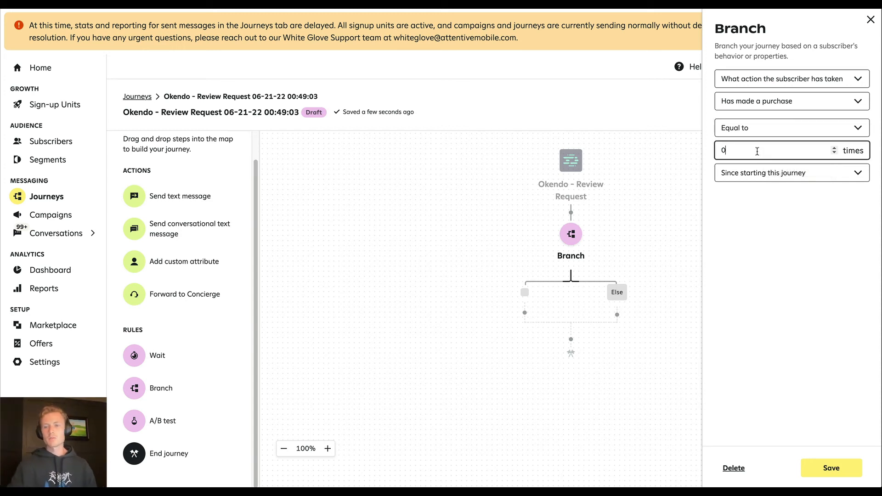
drag(756, 150, 706, 154)
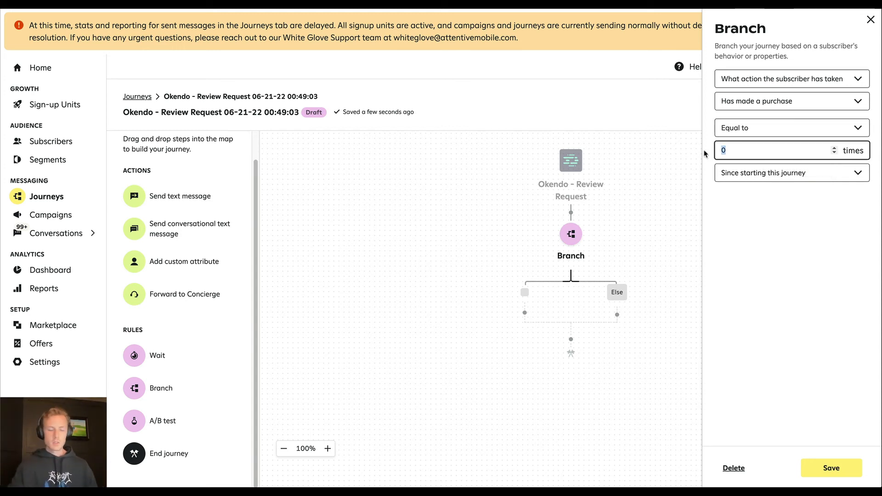
click(780, 175)
click(741, 233)
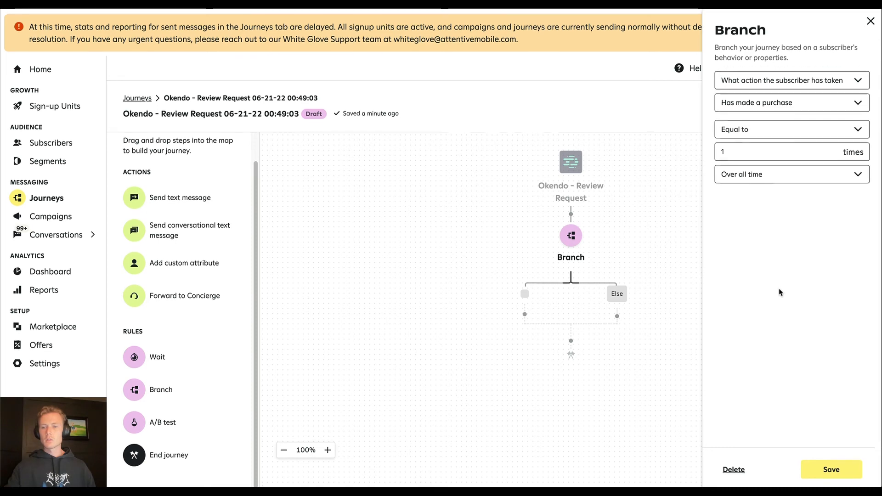
click(813, 469)
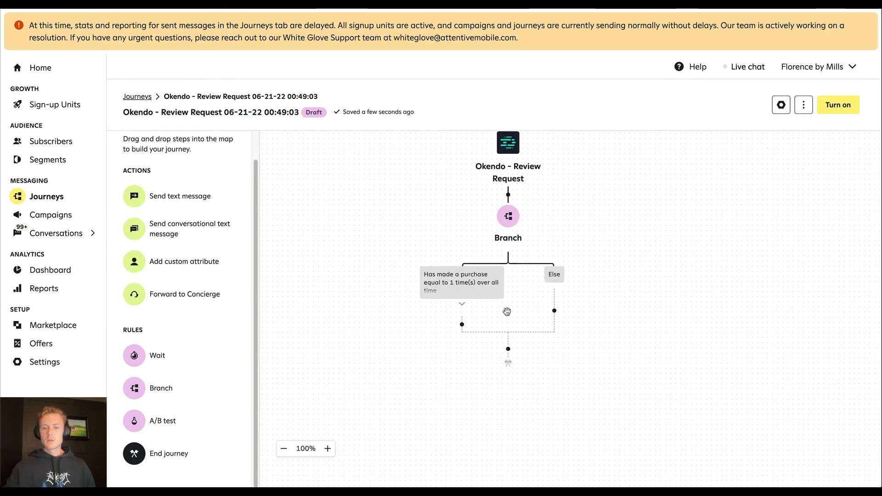
Step: Add a text message step to the one-purchase path and start its message with "Thank you so much for your first order"
click(461, 324)
click(506, 345)
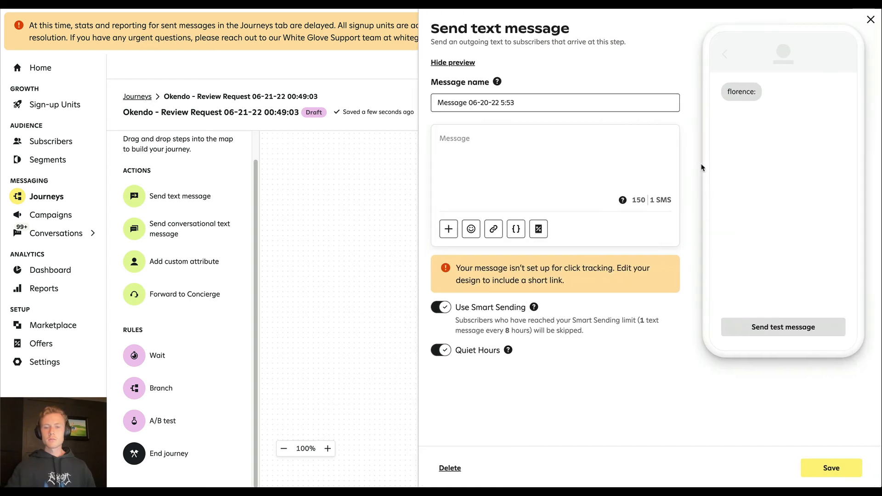
click(562, 168)
text(Thank you so m)
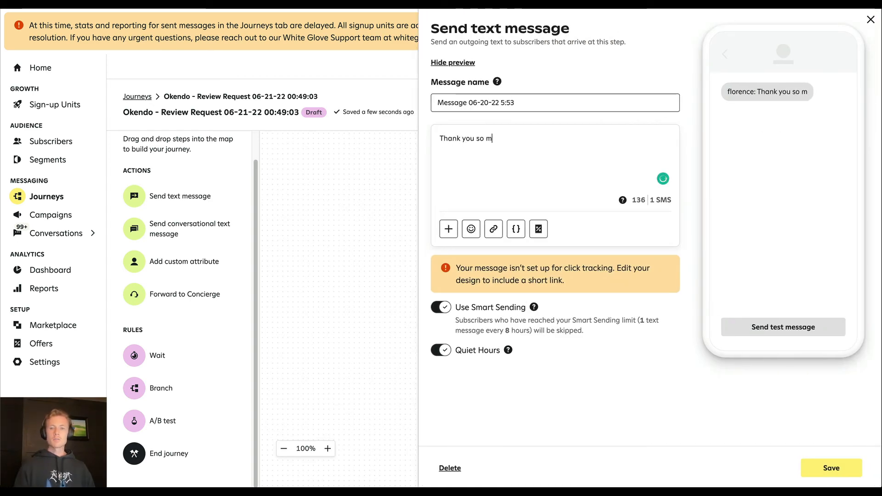
text(uch for your first order)
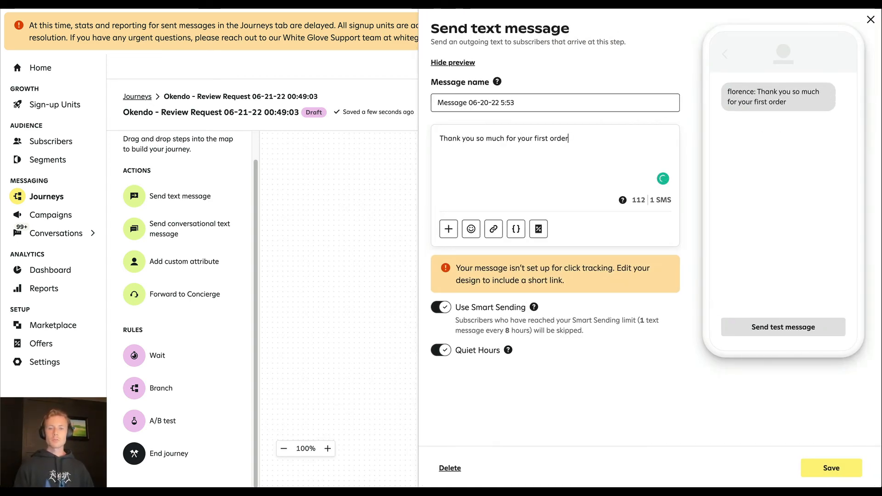
Step: Continue the message with "! Your experience means the world to us, please let us know what your thoughts are on"
text(! Your expe)
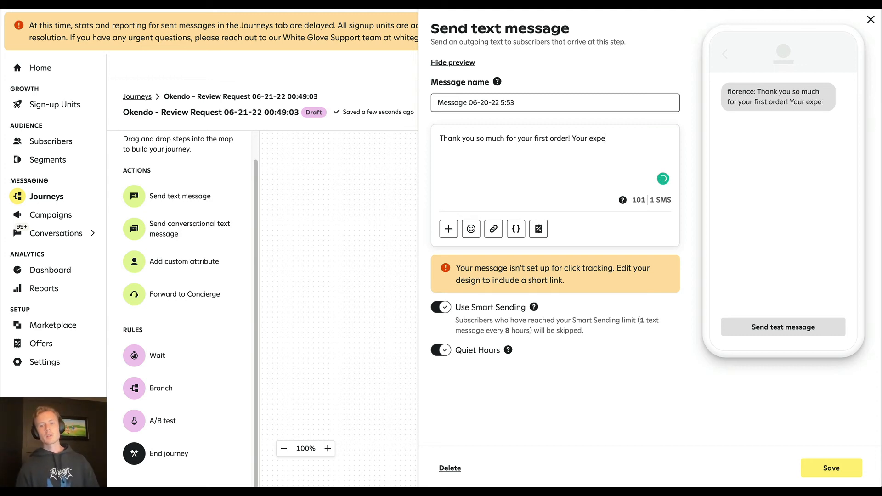
text(rience means the world to us,)
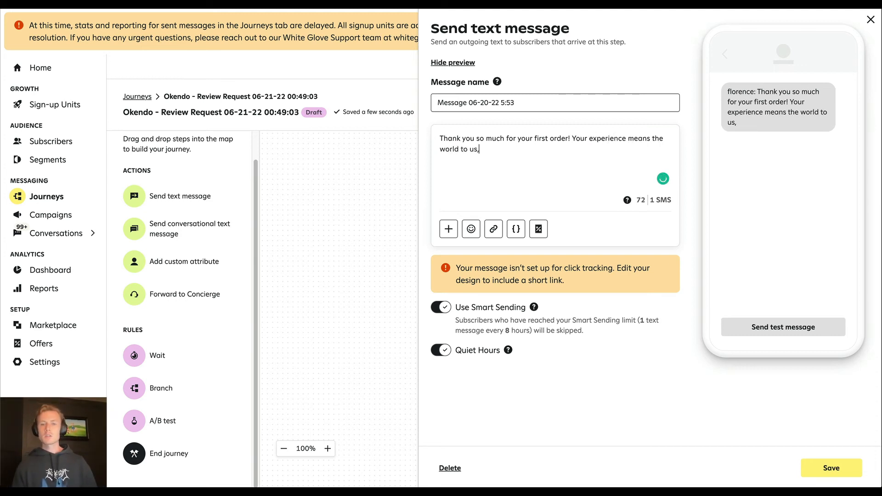
text( please let us know)
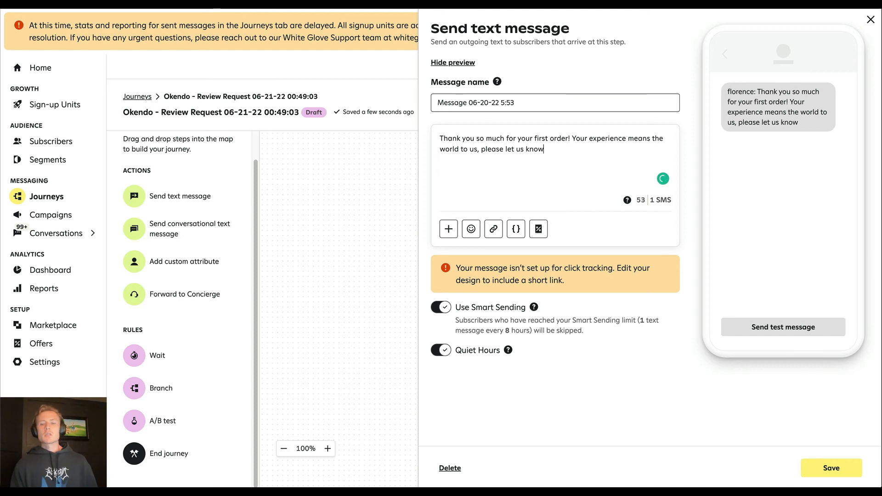
text( what your thoughts)
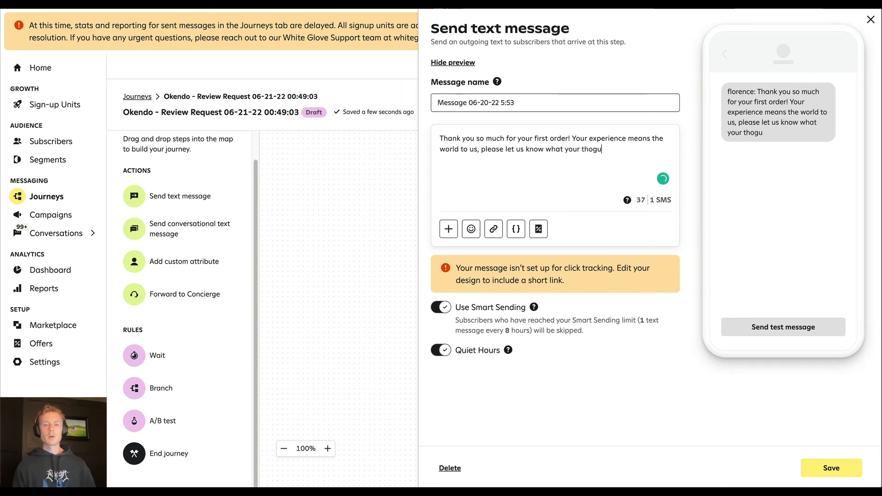
text( are on y)
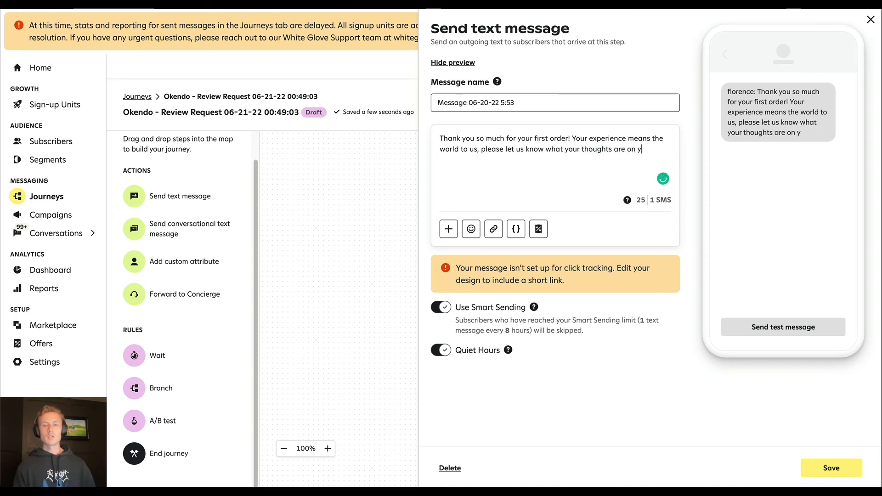
Step: Insert the {Product Name} variable at the end of the message, followed by "with the link below"
click(516, 228)
scroll(485, 291, down, 3)
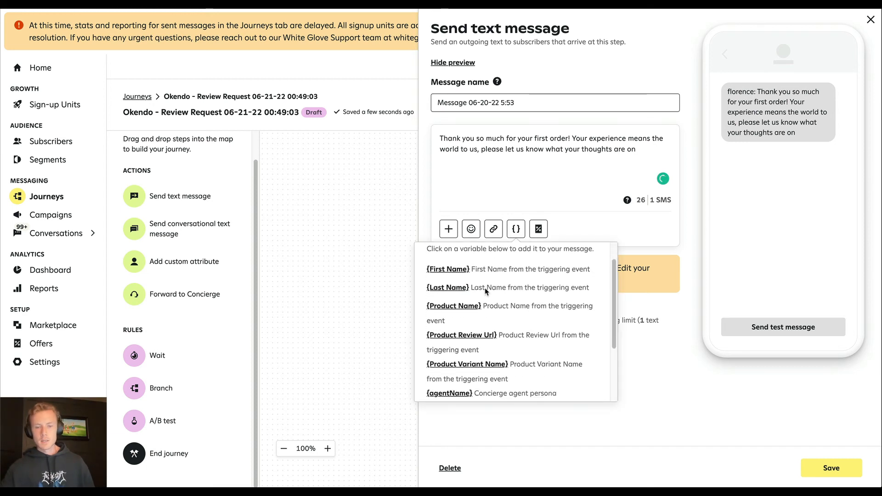
click(465, 257)
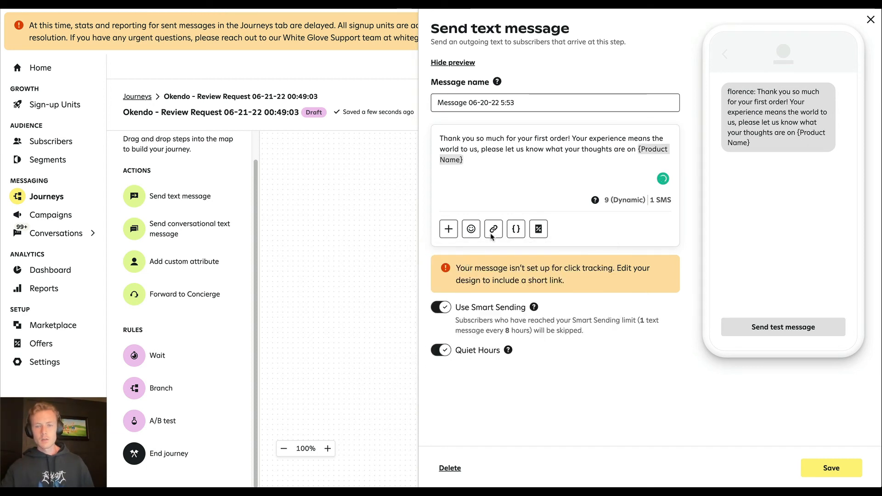
text(wi)
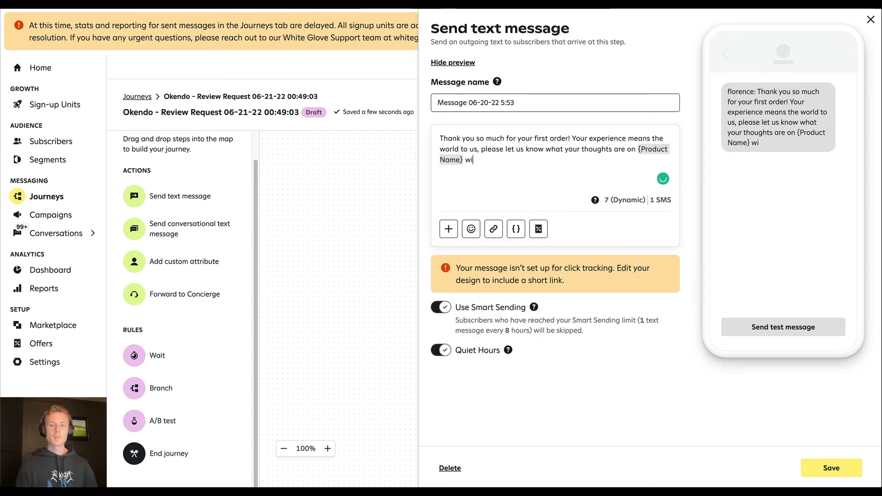
text(th the link below)
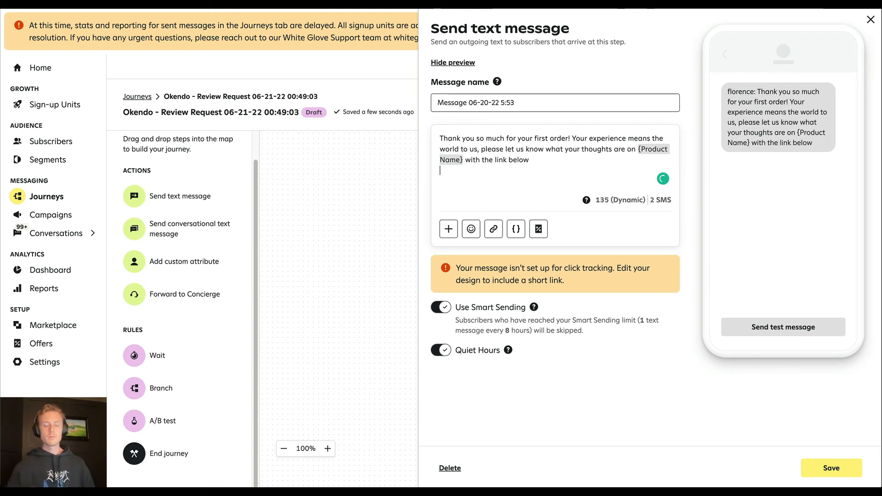
Step: Add the {Product Review Url} variable below a blank line at the end of the message and save the text message step
key(Return)
key(Return)
click(516, 229)
scroll(474, 313, down, 3)
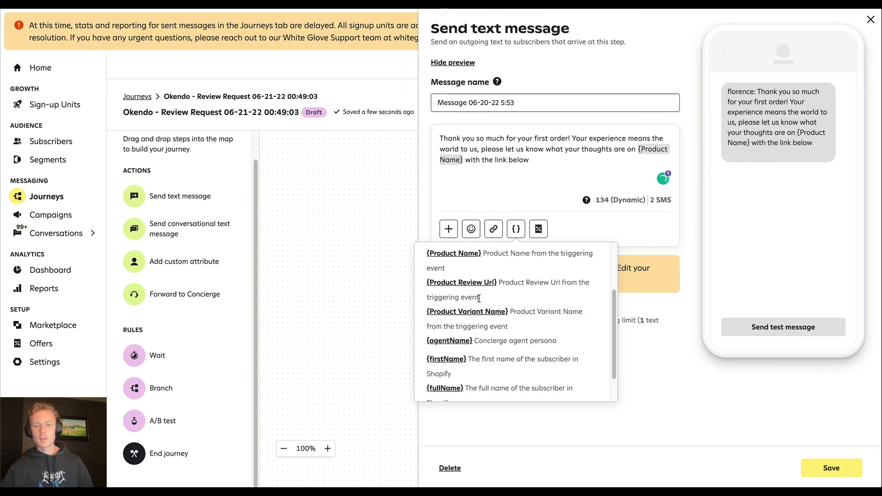
click(480, 283)
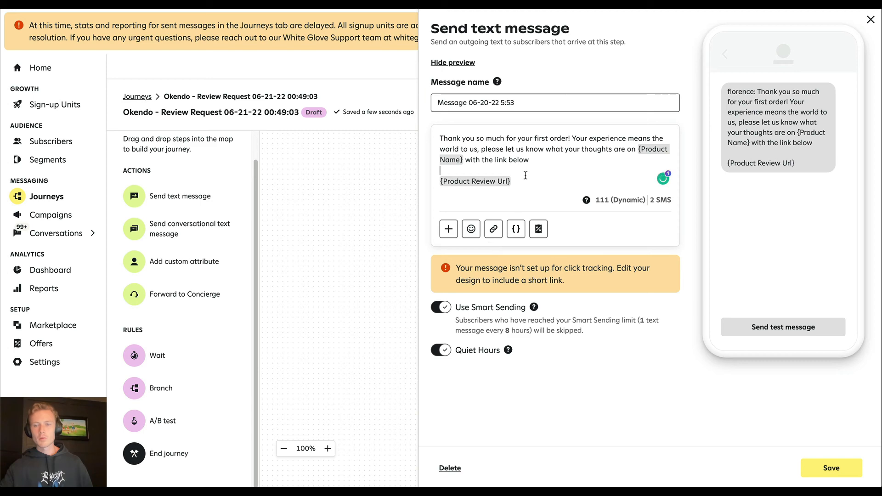
click(842, 468)
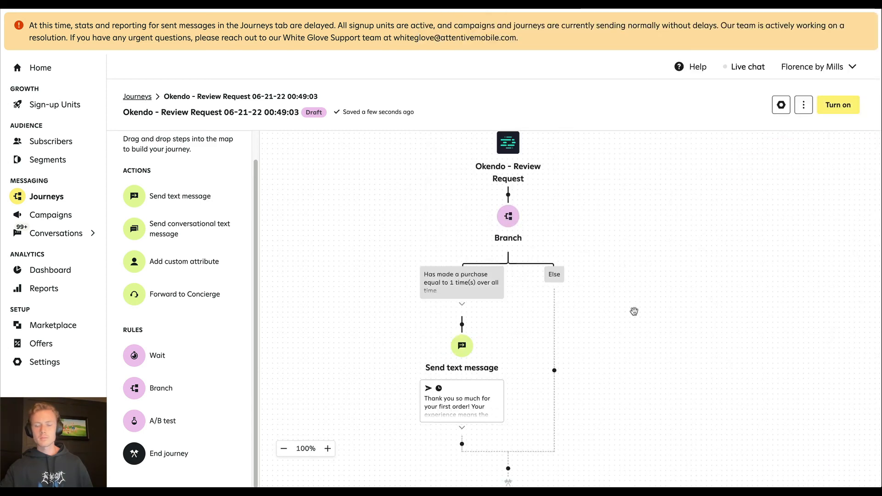
Step: Add a Send text message step to the Else path of the branch
drag(634, 311, 593, 212)
click(513, 271)
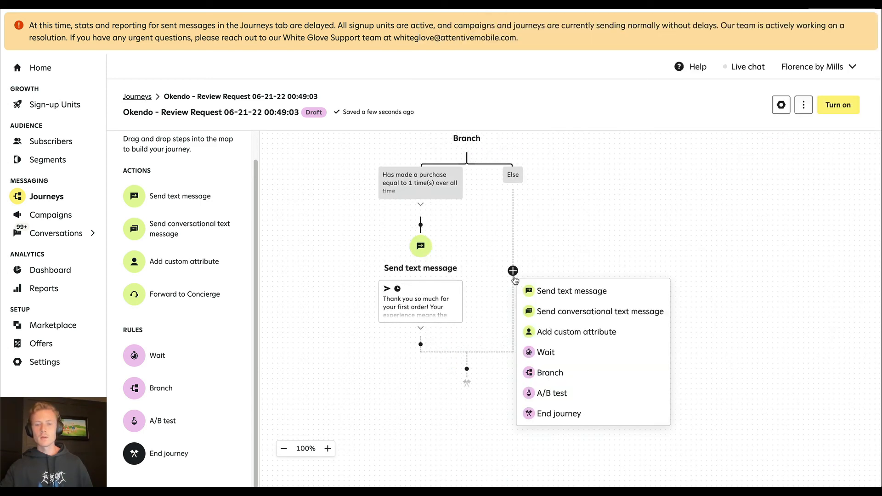
click(559, 292)
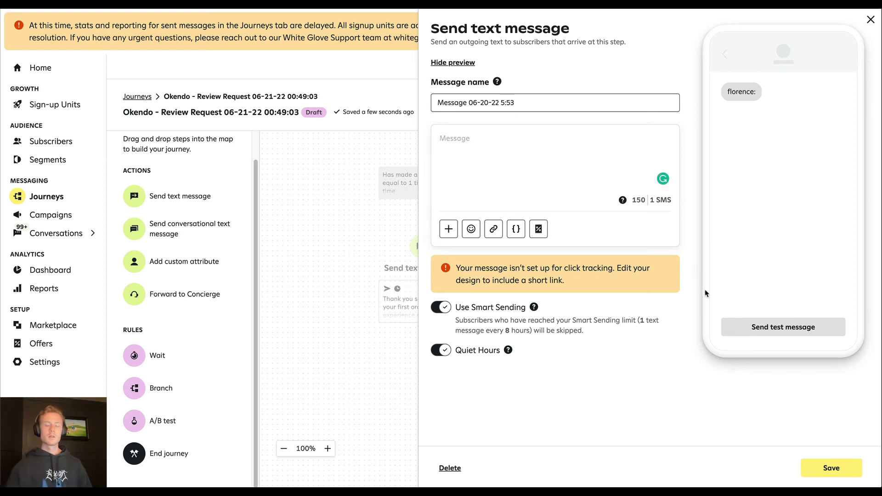
Step: Draft "Thank you so much for your continued support!" as the Else path message, and close the step discarding the unsaved text
text(Thank you so m)
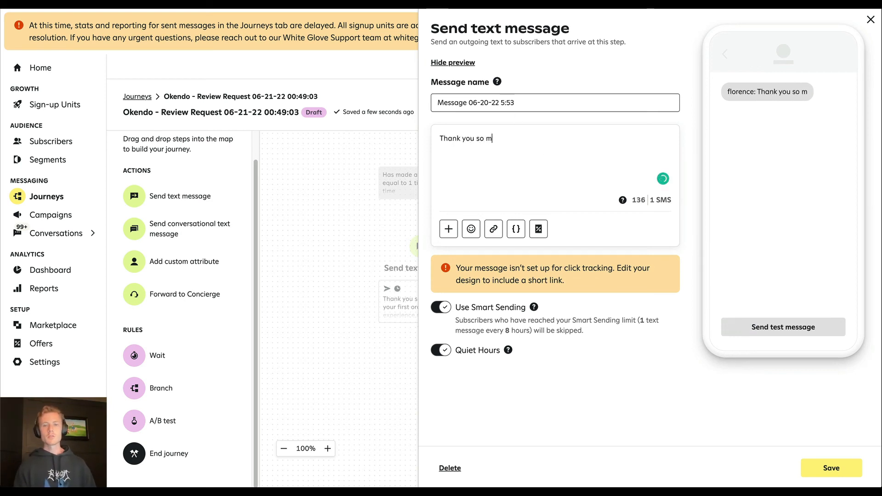
text(uch for your c)
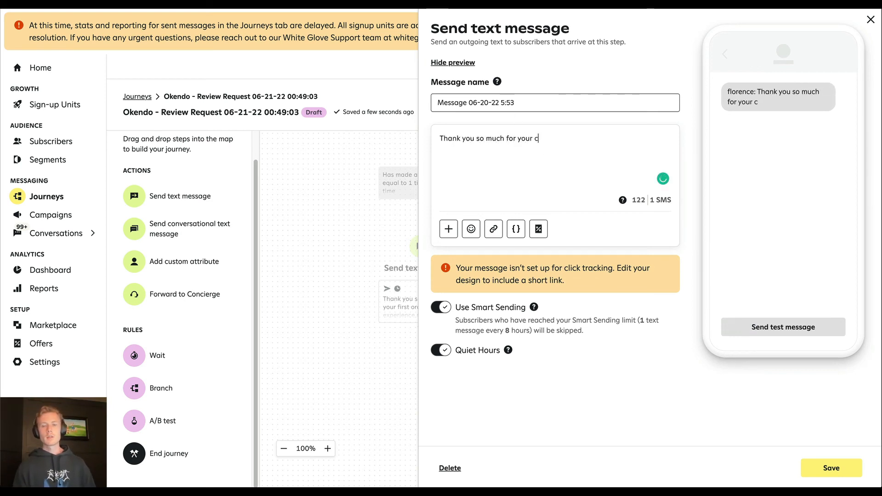
text(ontinued support!)
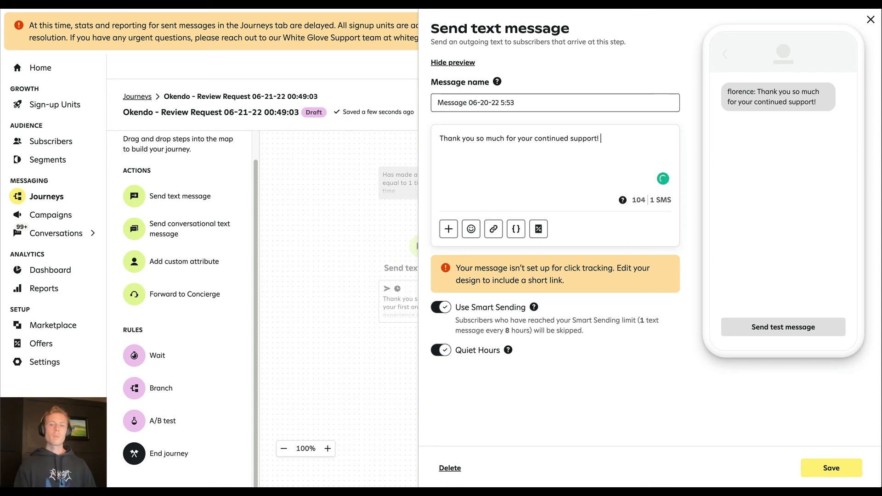
click(871, 19)
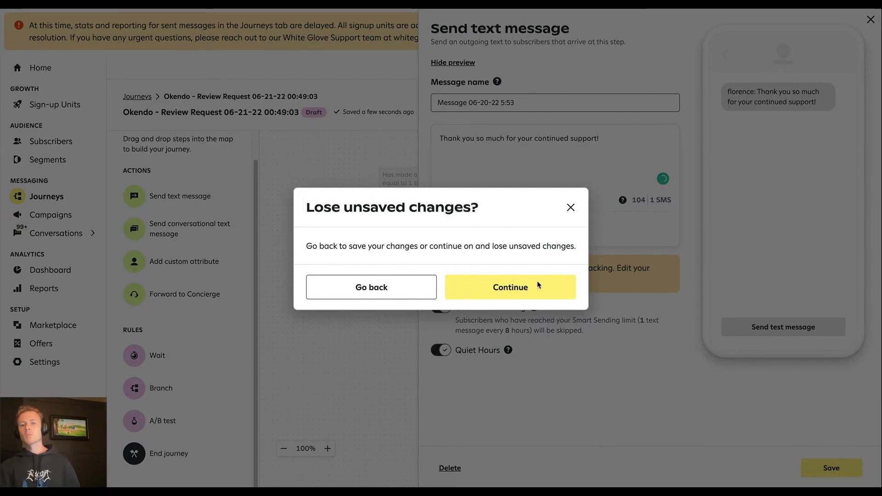
click(539, 285)
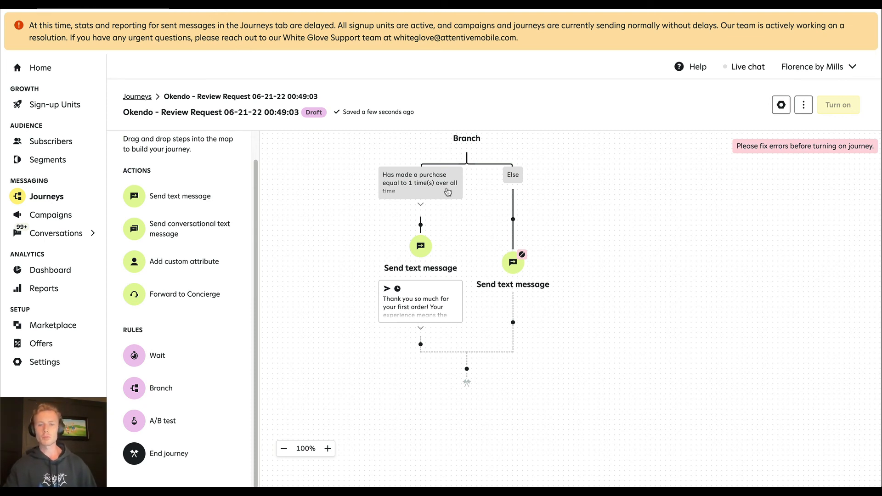
Step: Review the media types that can be added to the first-order text message in the review-request journey, and close the message
drag(547, 195, 534, 244)
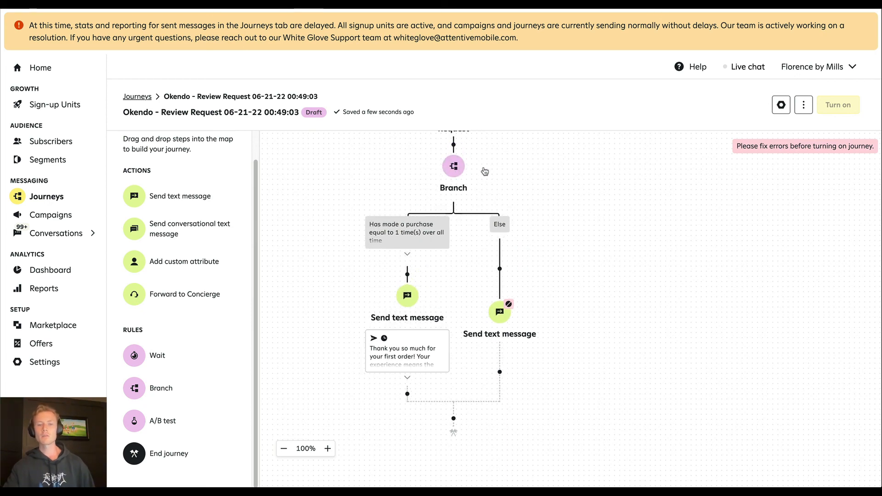
drag(485, 172, 508, 244)
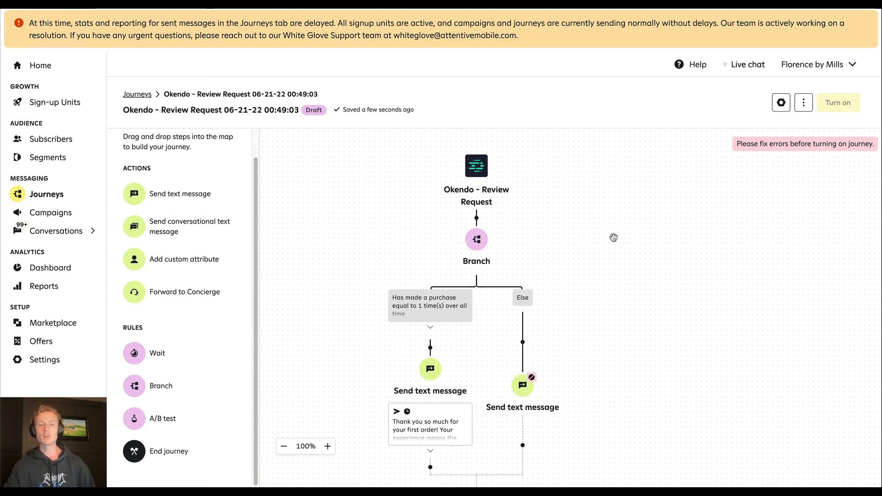
drag(605, 301, 605, 181)
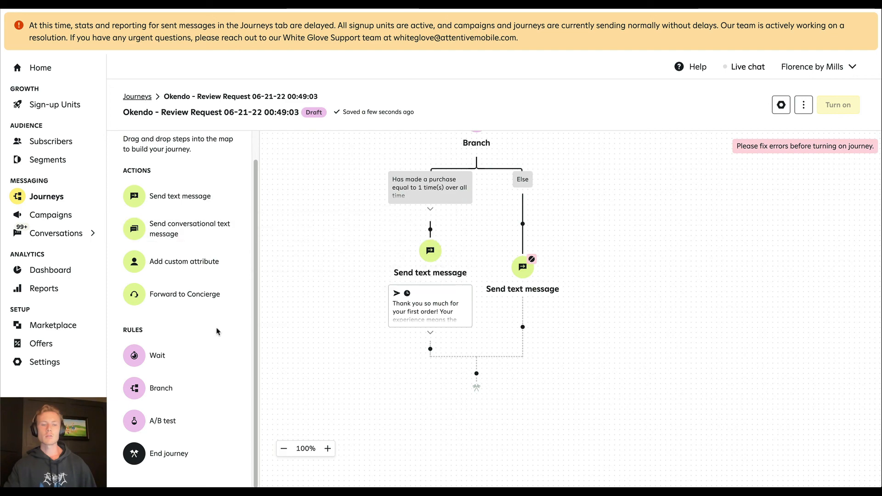
drag(569, 226, 544, 278)
click(422, 358)
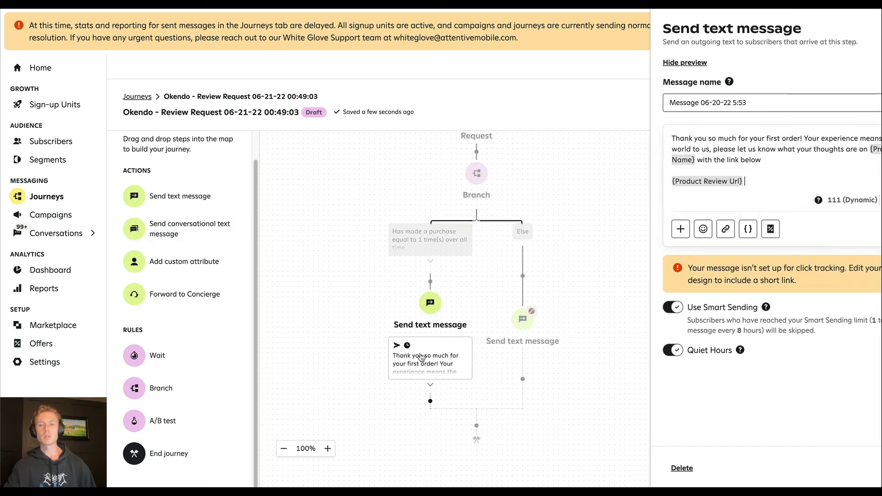
click(448, 229)
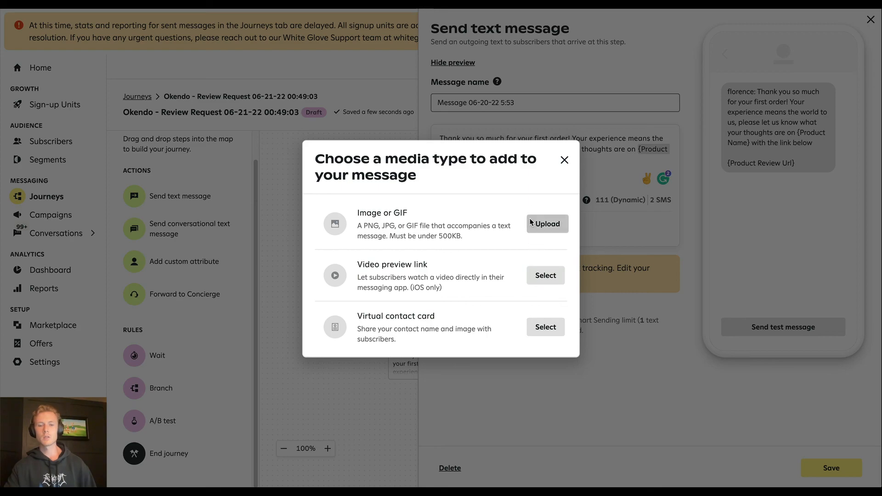
click(547, 224)
click(575, 321)
click(625, 238)
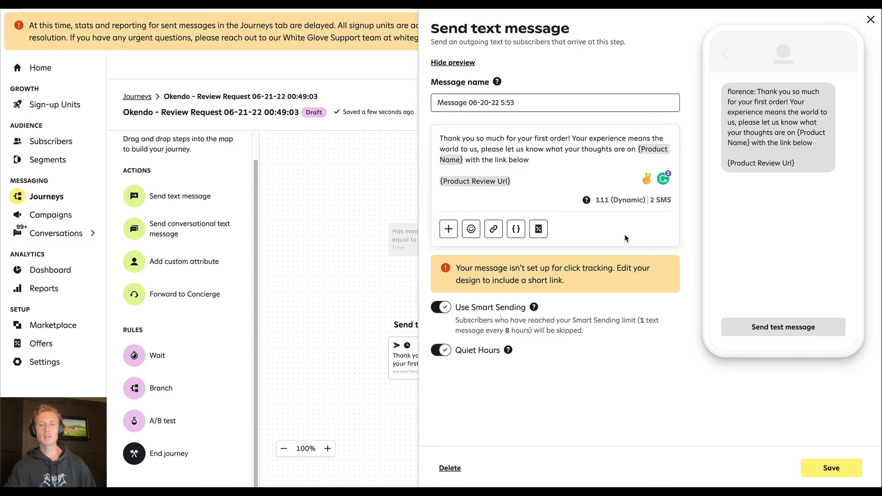
click(870, 20)
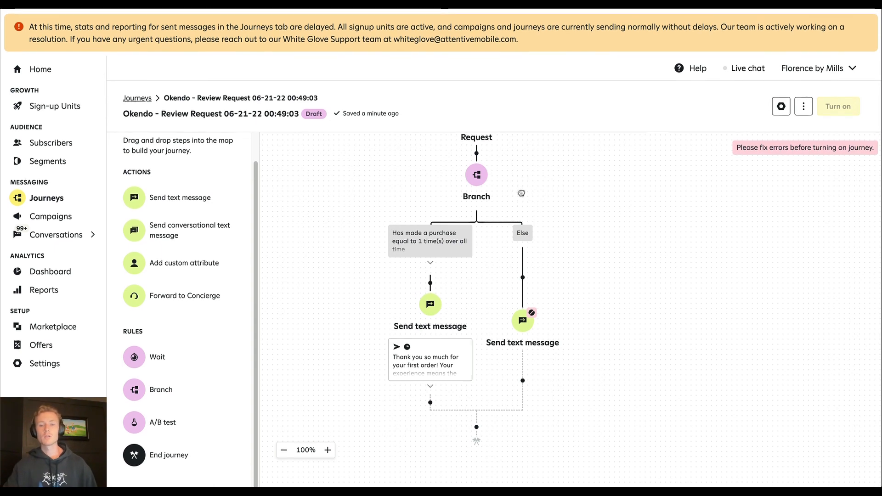
Step: Switch to the Okendo - Review Created journey to view its branch and text message steps
drag(521, 190, 521, 271)
click(342, 4)
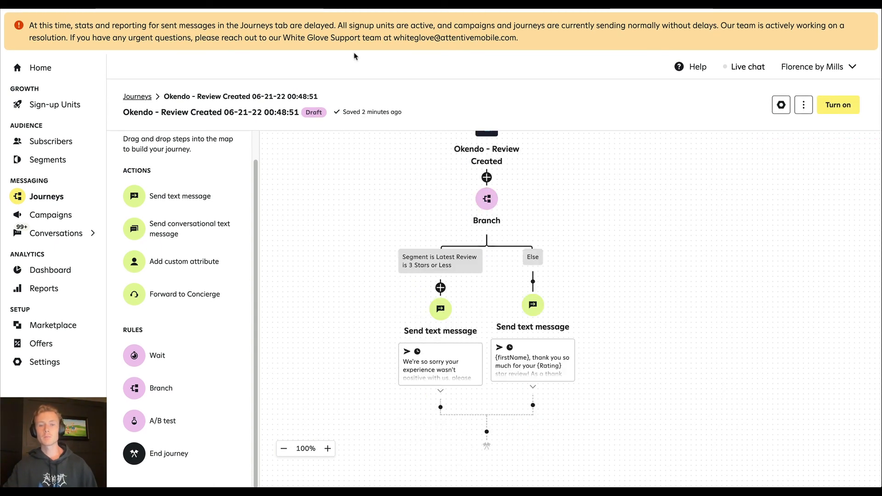